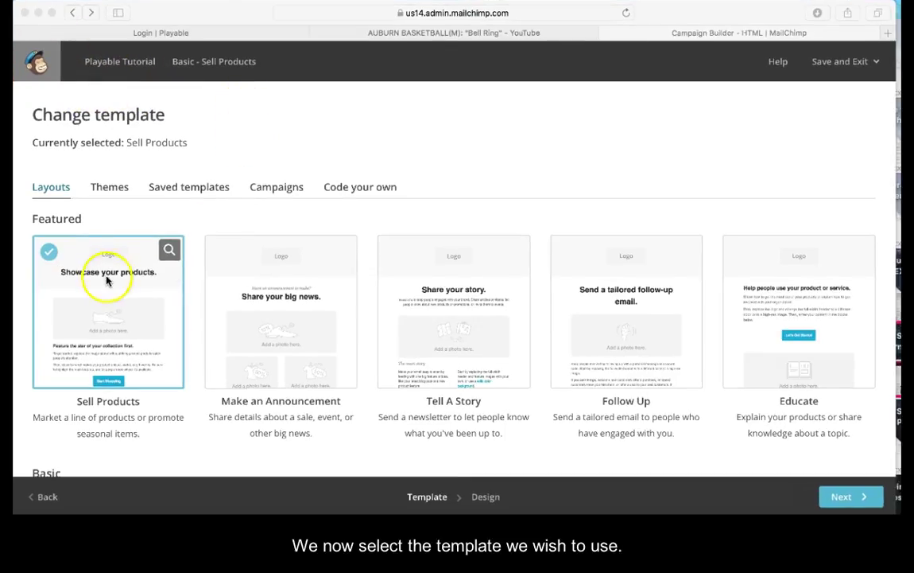
Pick the Sell Products layout, confirm the photo placeholder is 564 × 212, and save the template
left_click(103, 285)
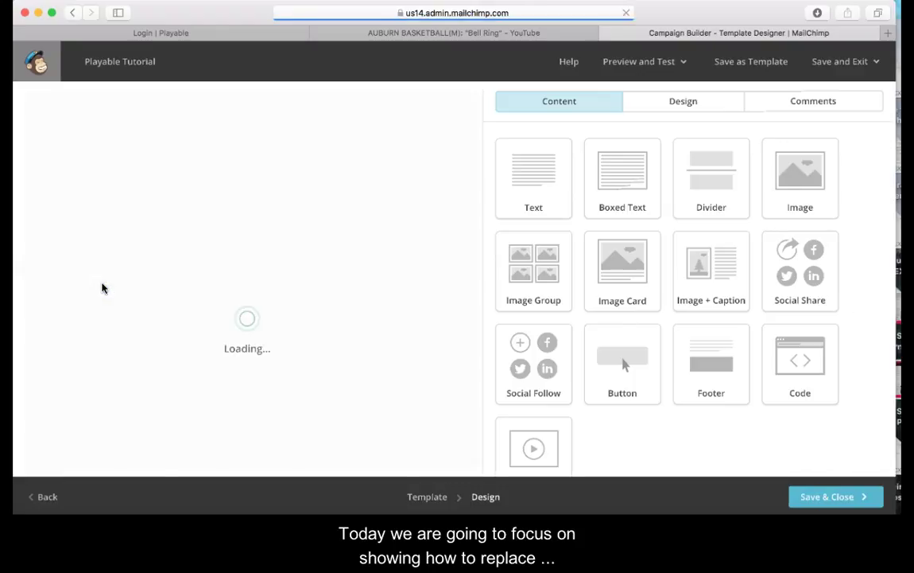
left_click(148, 339)
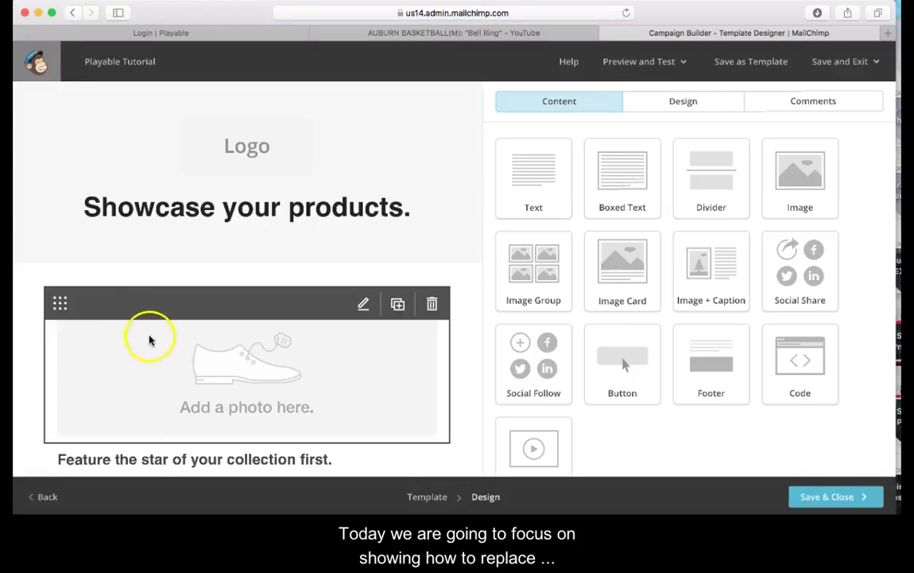
left_click(200, 369)
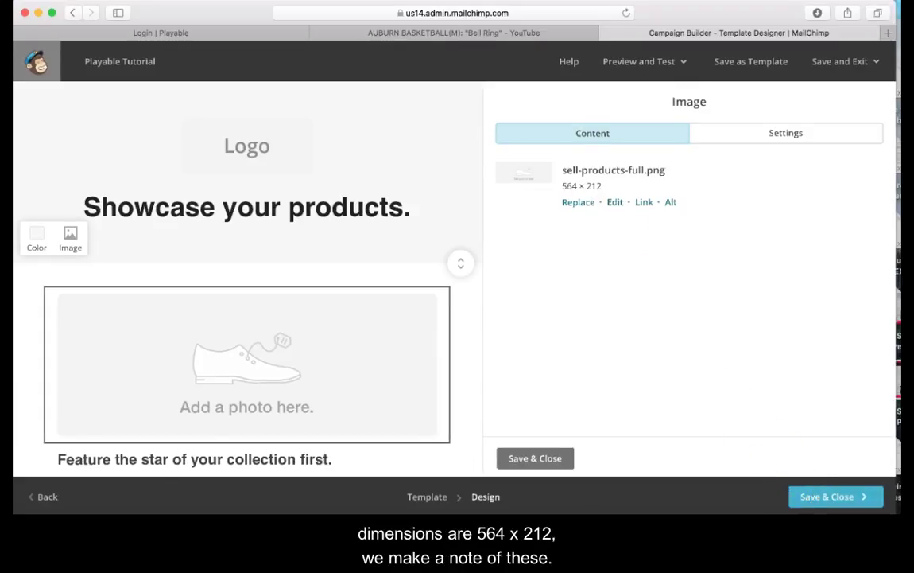
left_click(792, 501)
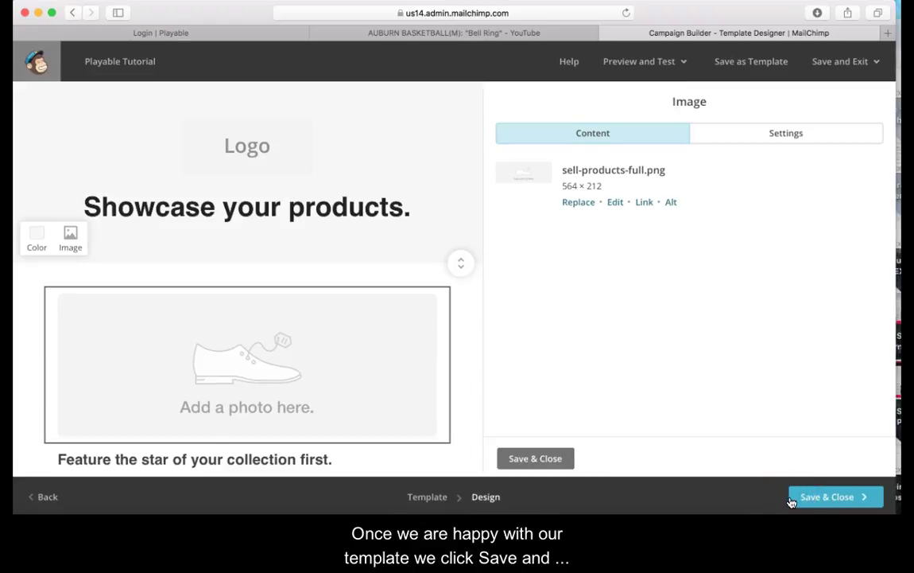
left_click(792, 501)
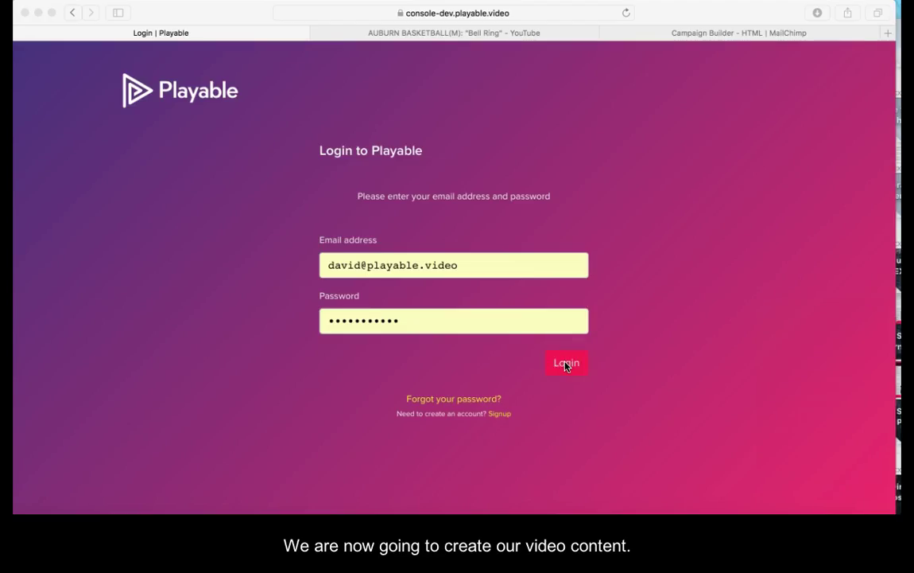
Log in to the Playable account and open the Videos dashboard
left_click(566, 364)
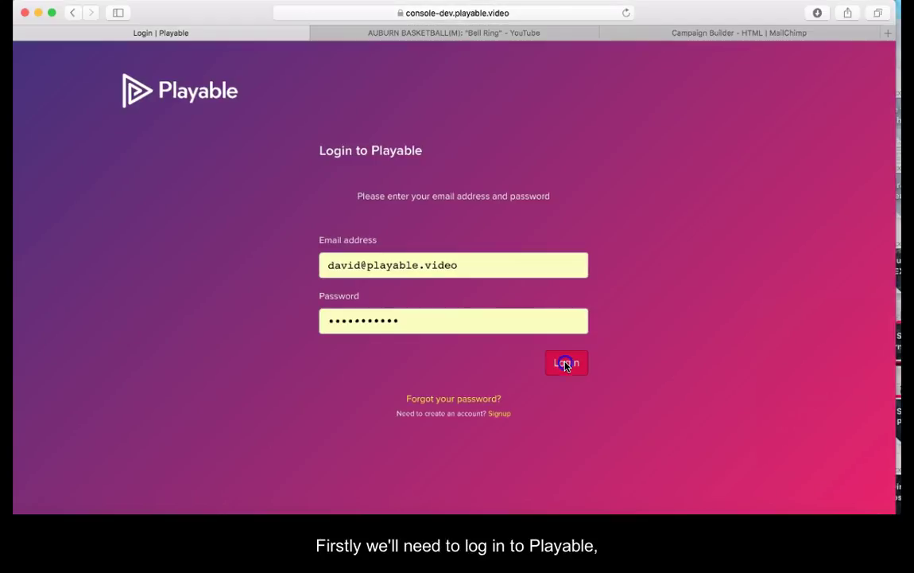
left_click(566, 365)
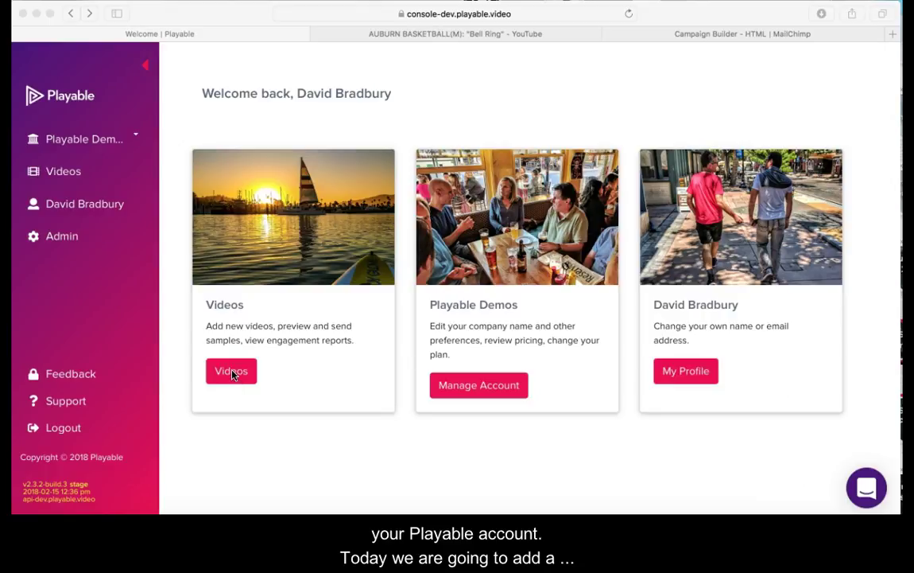
left_click(233, 373)
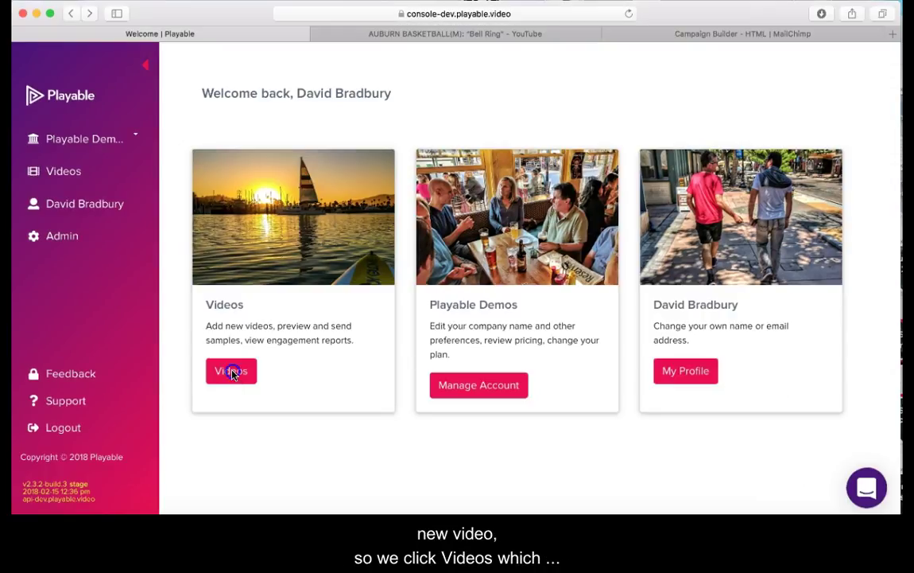
left_click(302, 248)
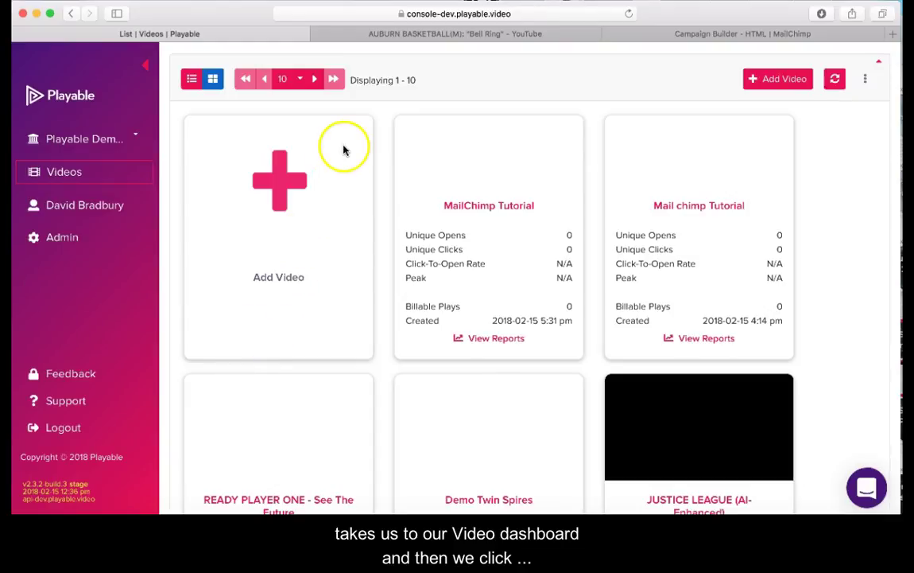
Start a new video and enter its title
left_click(279, 186)
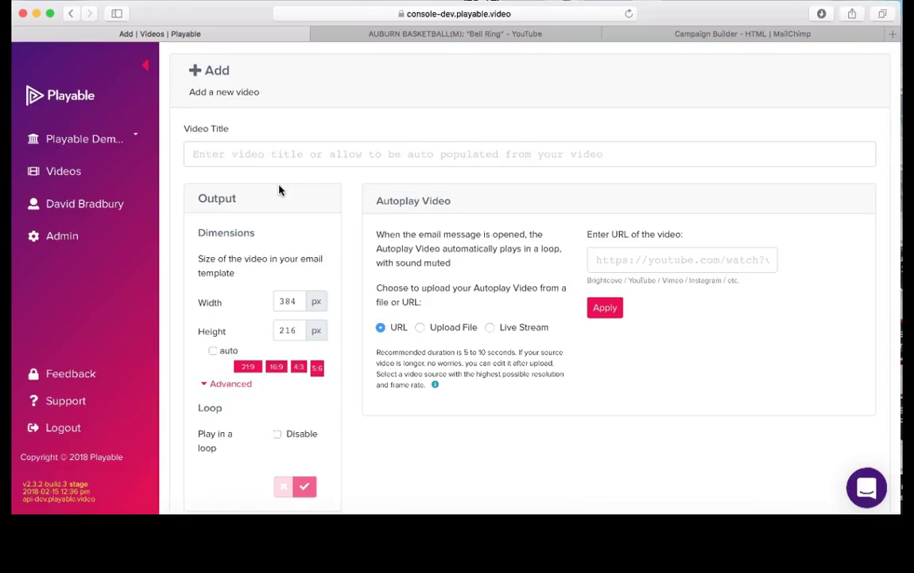
left_click(139, 44)
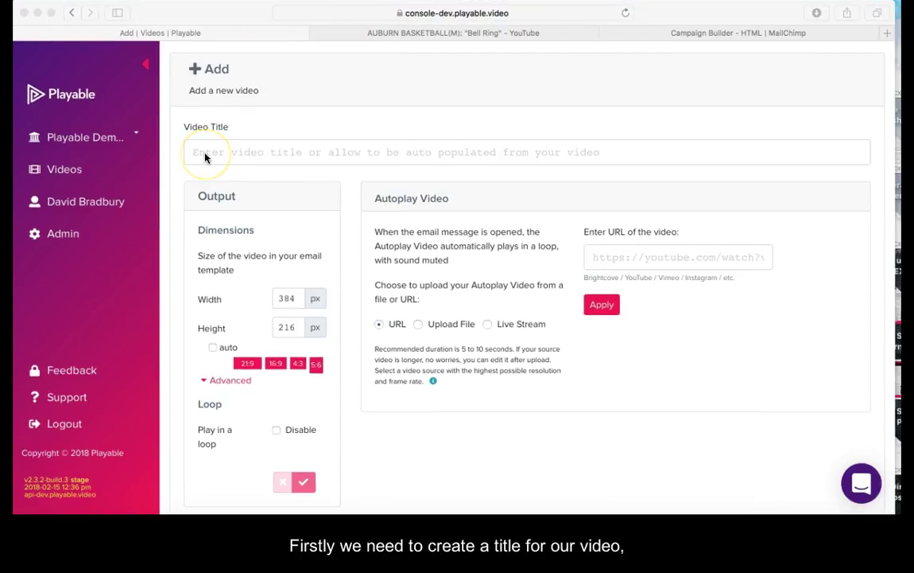
left_click(203, 155)
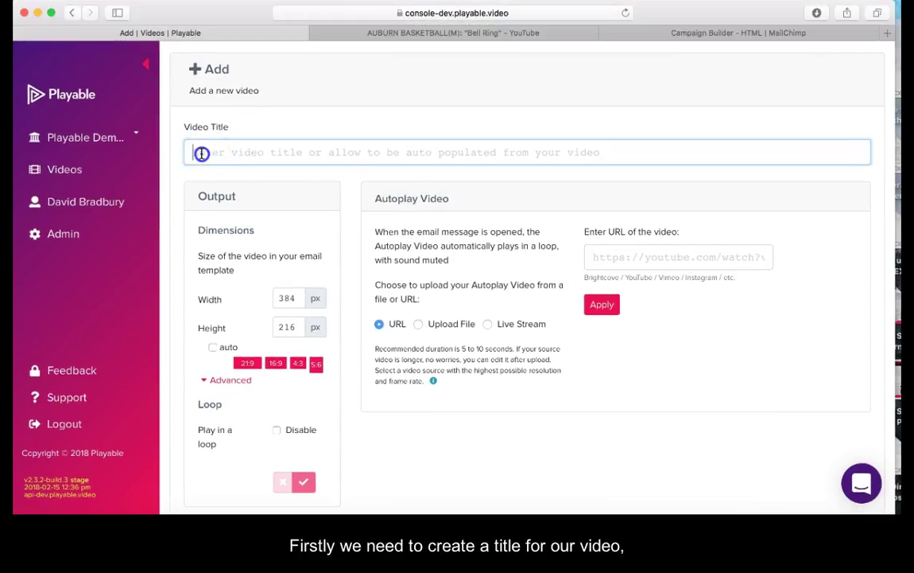
type("Ma")
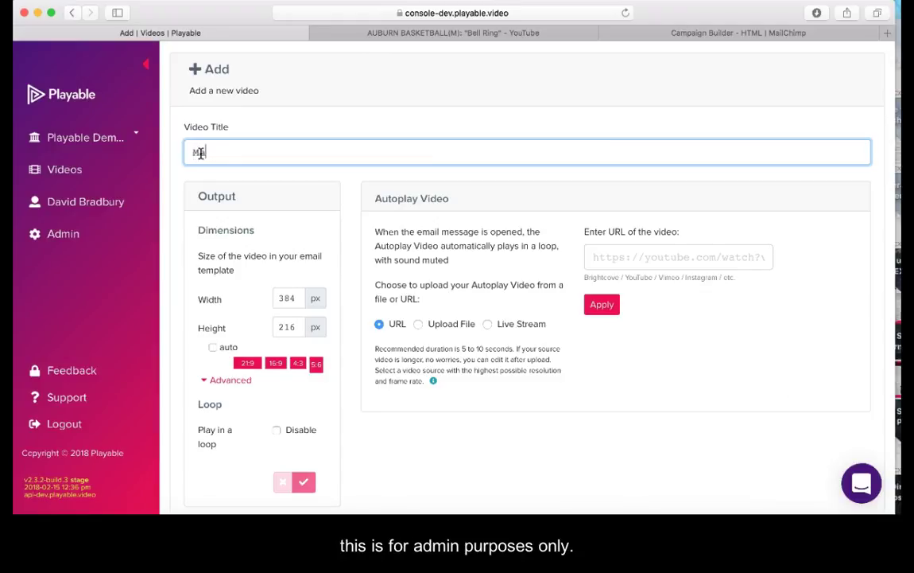
type("ilChimp Tuto")
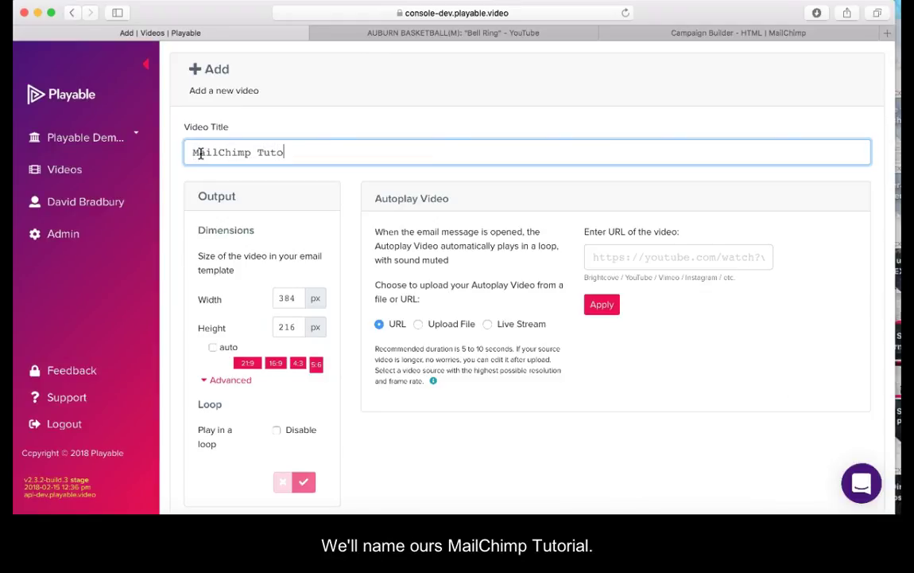
type("rial")
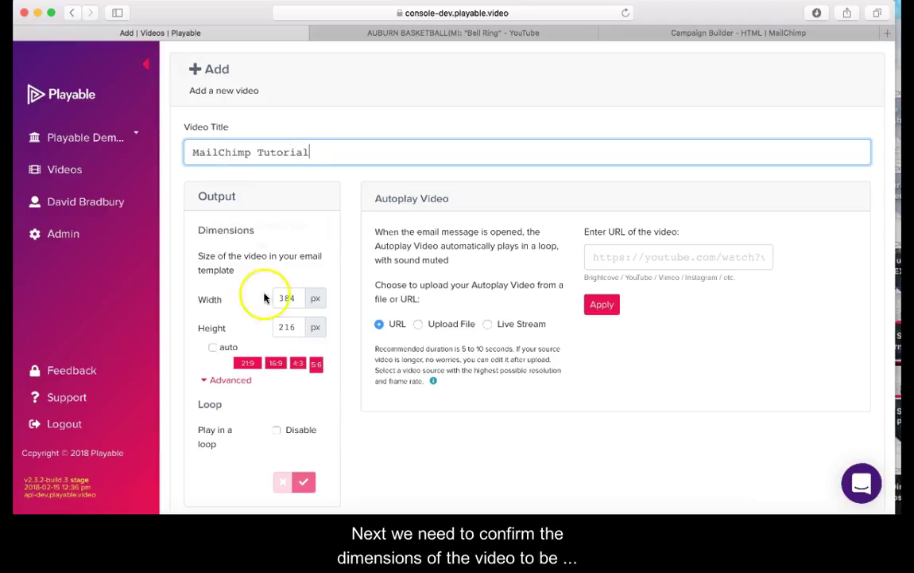
Set the video's output size to 564 × 212 and keep URL as the video source
left_click(296, 299)
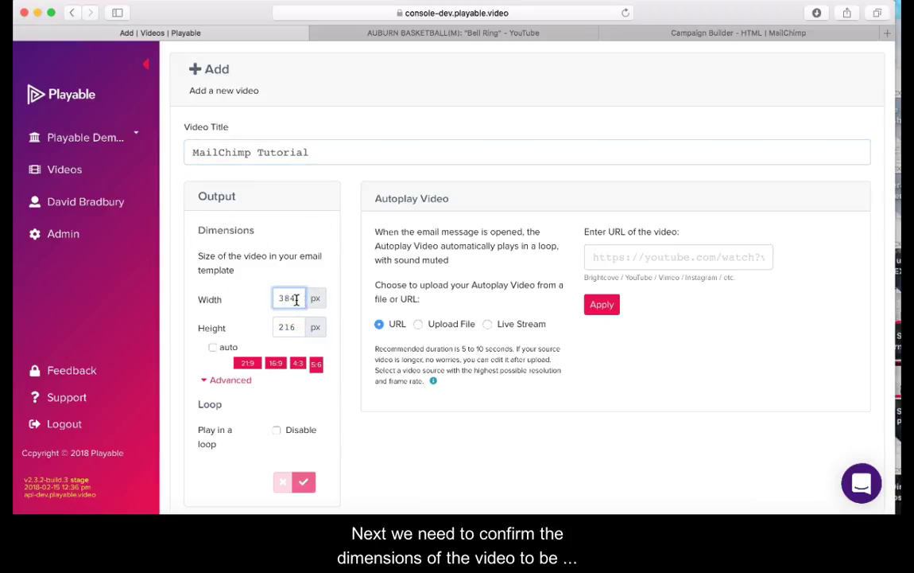
key("BackSpace")
key("BackSpace")
type("564")
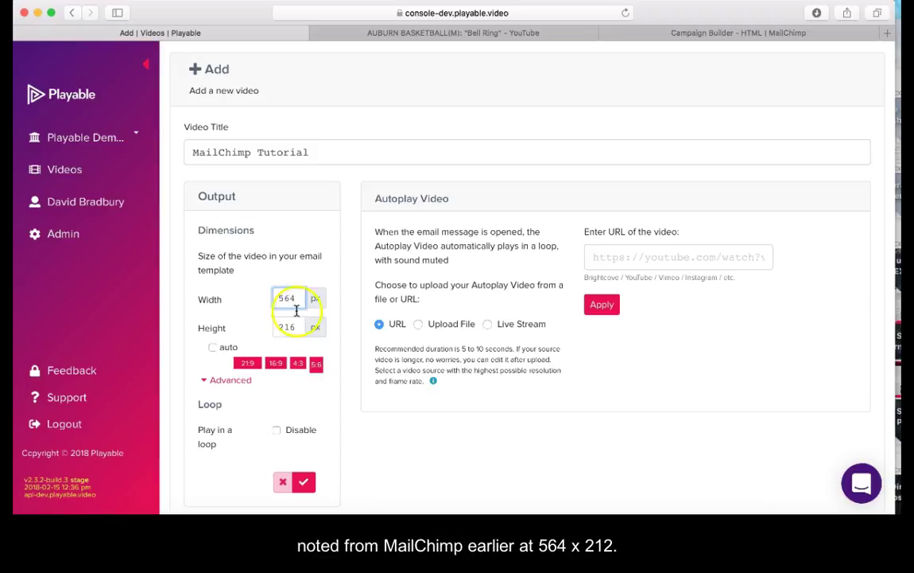
left_click(299, 327)
key("BackSpace")
type("2")
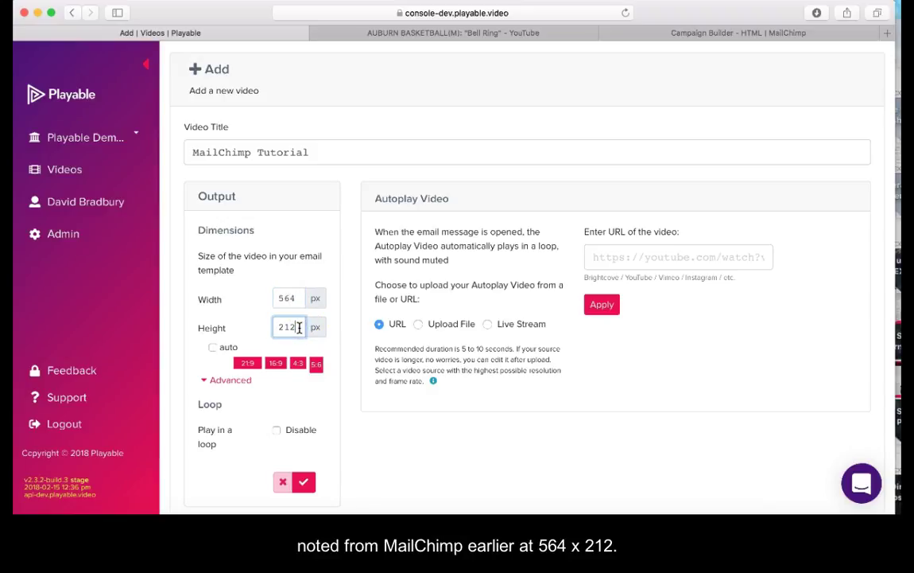
left_click(303, 481)
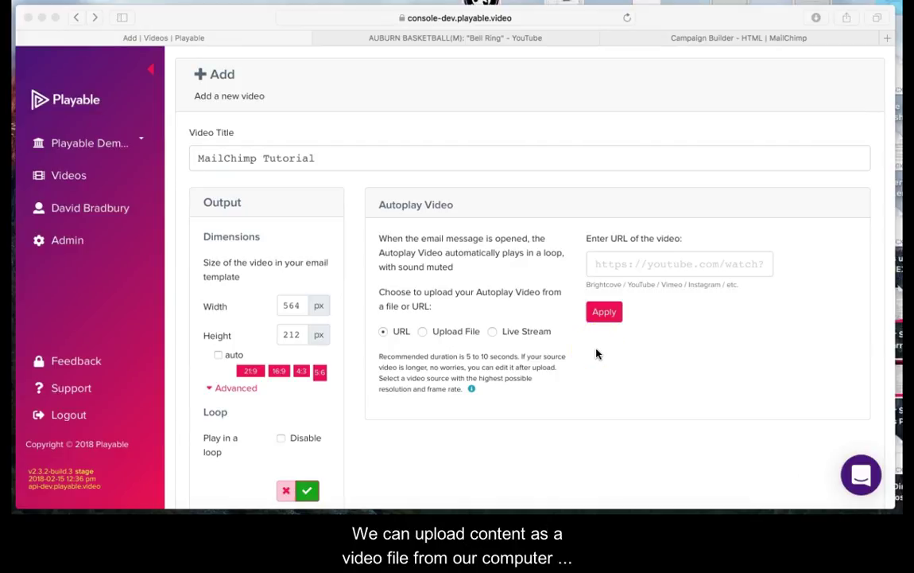
left_click(422, 333)
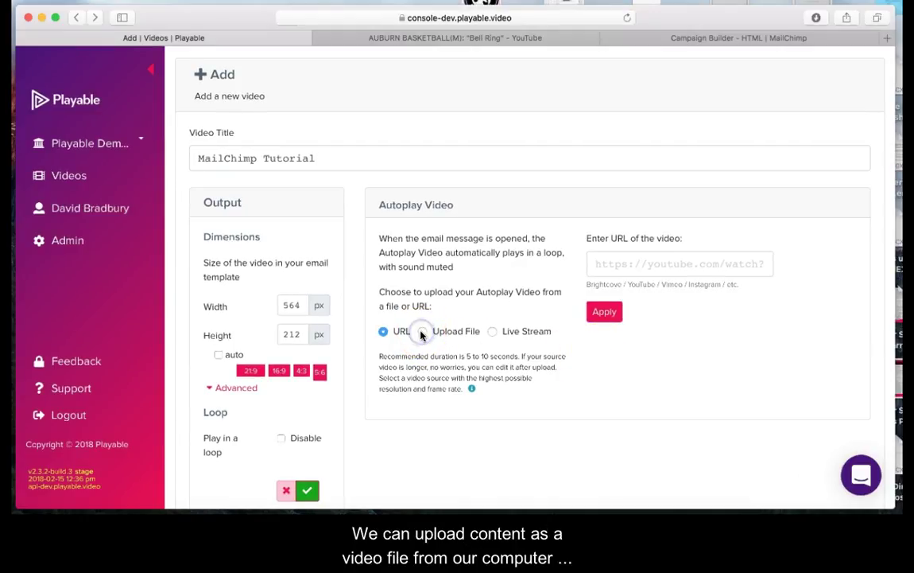
left_click(421, 332)
left_click(382, 333)
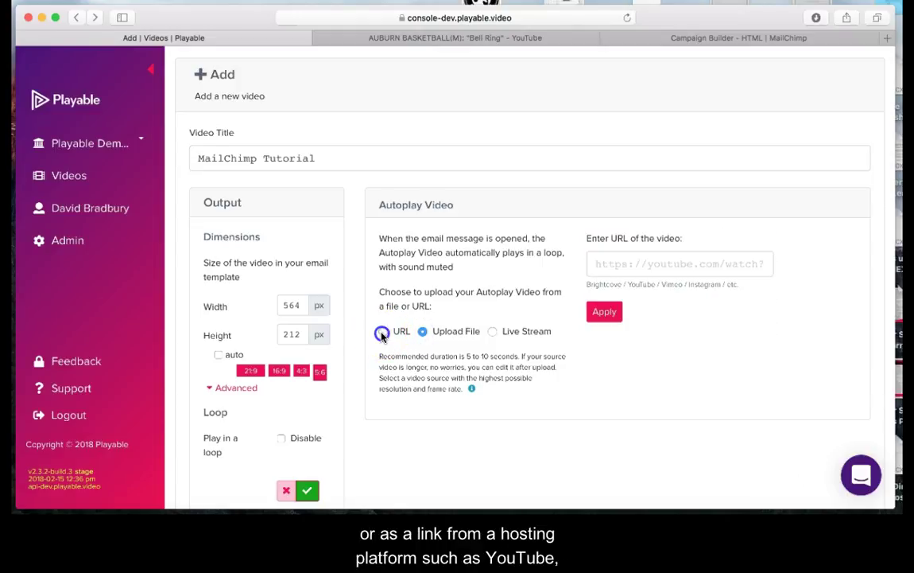
Copy the YouTube Bell Ring video's web address
left_click(461, 39)
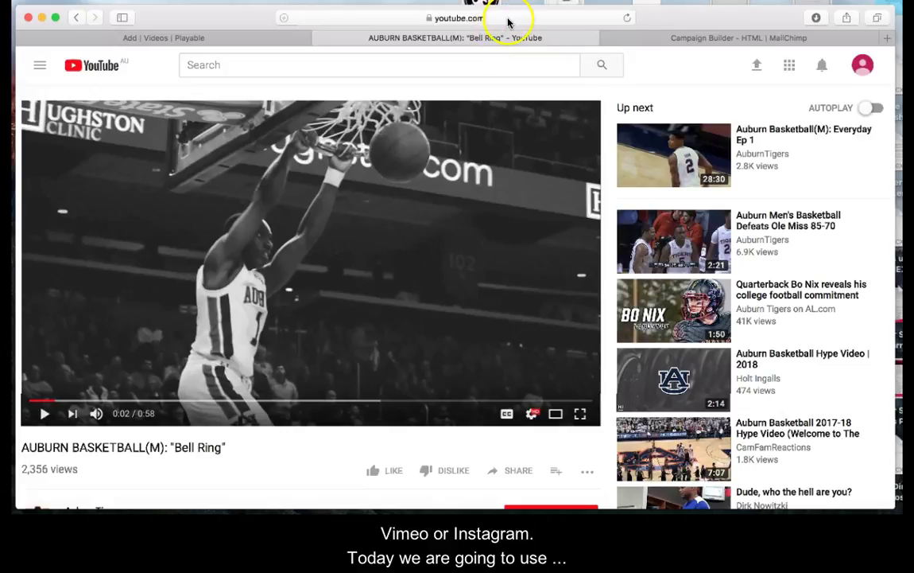
left_click(460, 18)
left_click(68, 0)
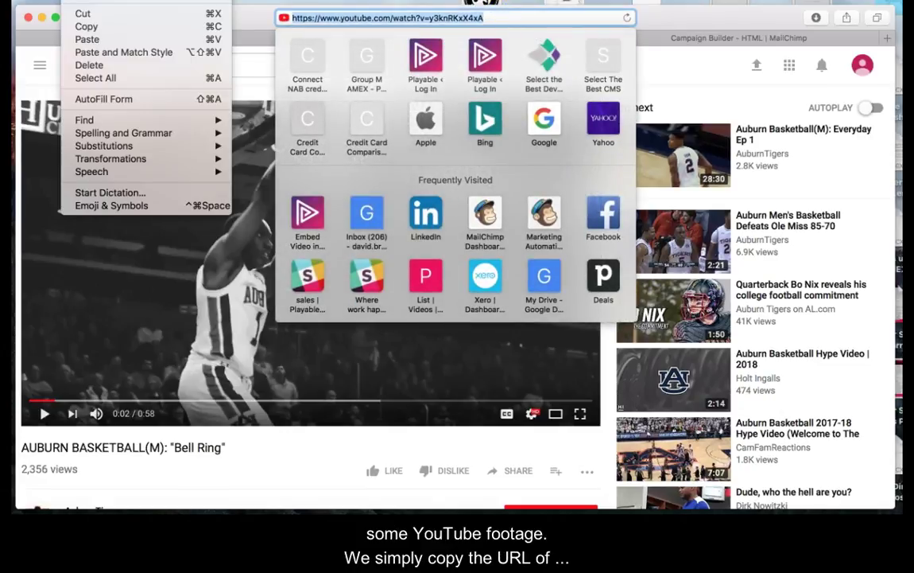
left_click(87, 24)
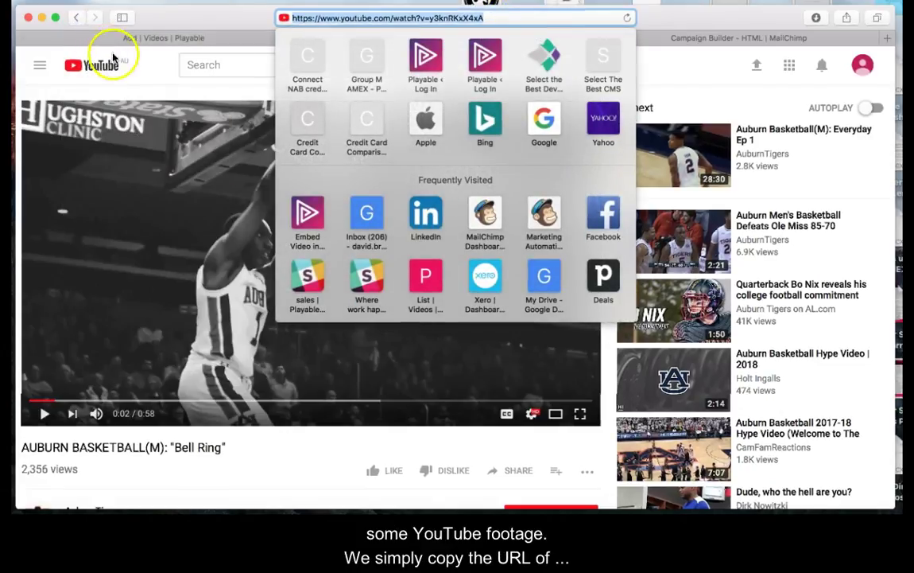
Paste the YouTube Bell Ring address into the video URL field and apply it
left_click(189, 38)
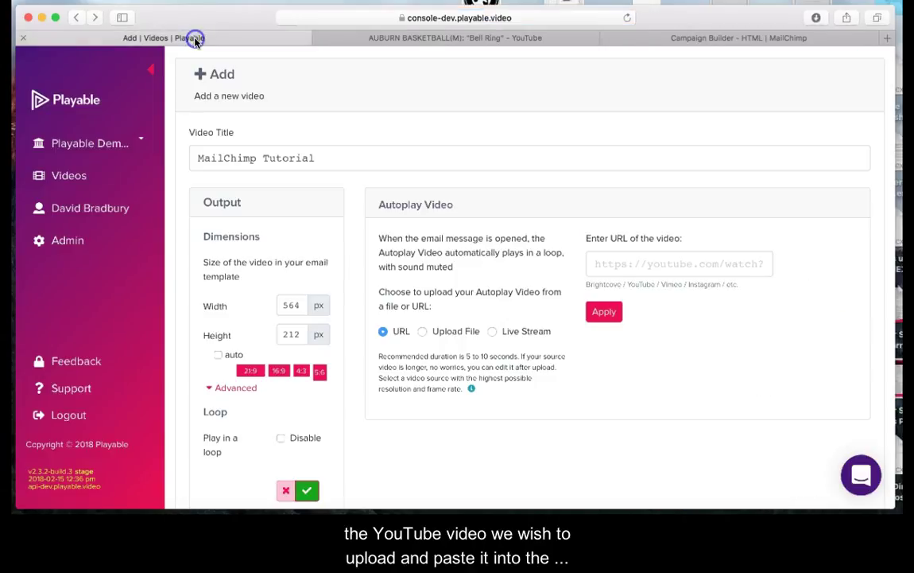
left_click(609, 264)
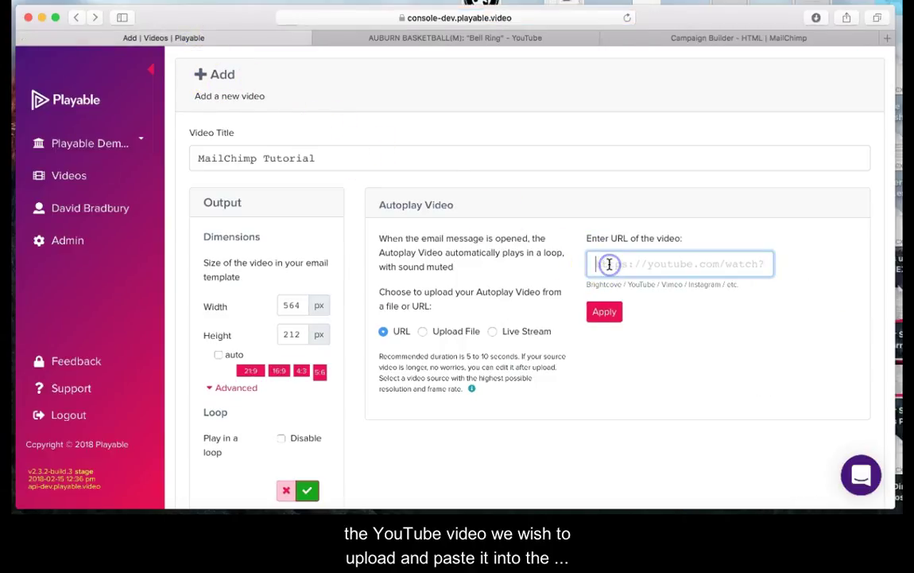
key("ctrl+v")
left_click(604, 312)
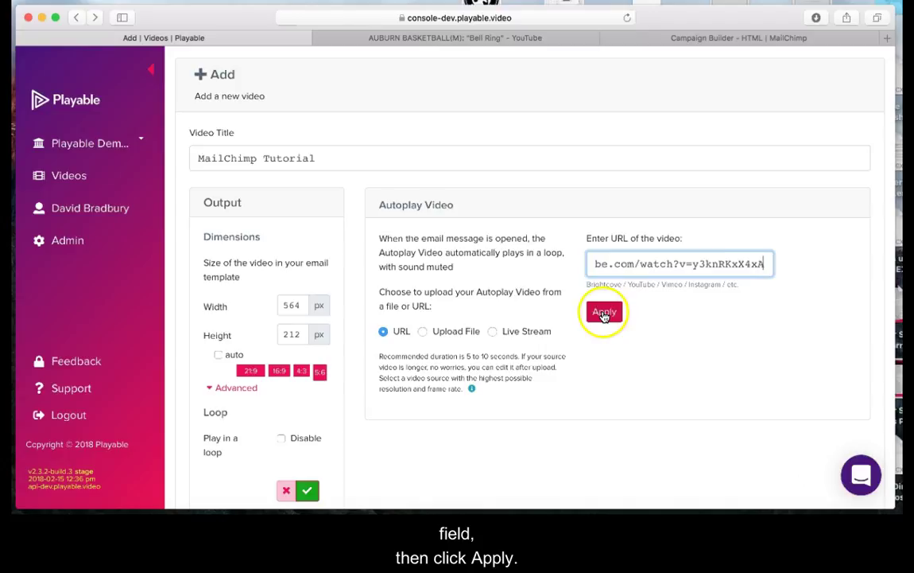
left_click(609, 342)
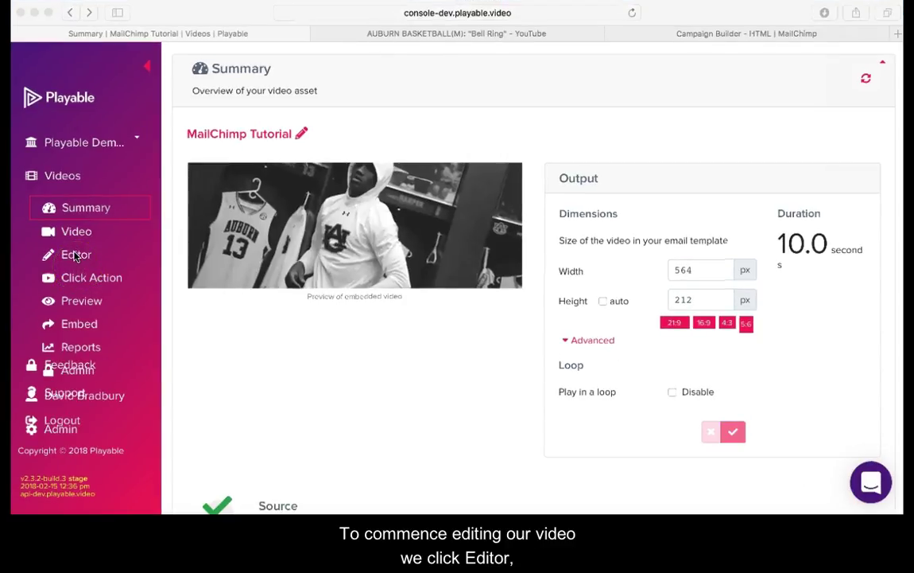
Move the crop area lower on the video in the Editor
left_click(76, 256)
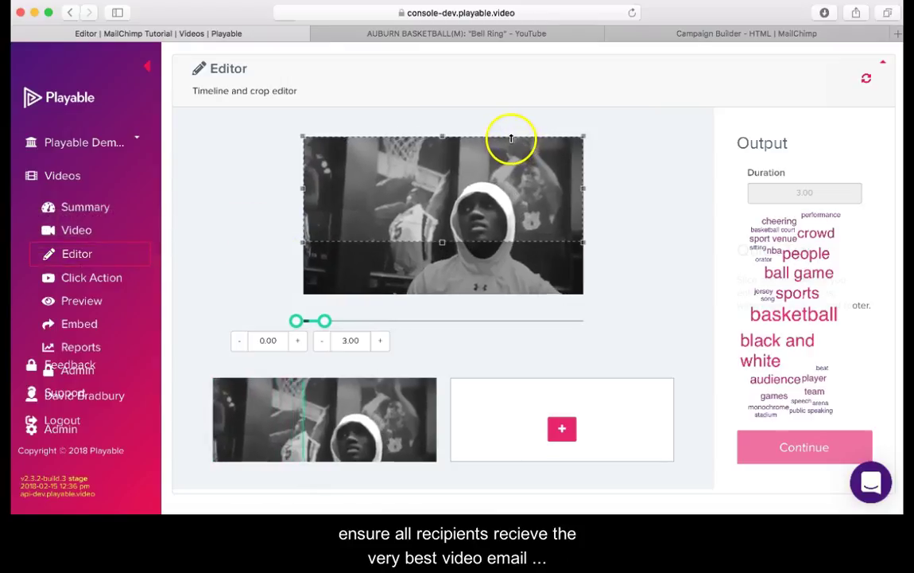
left_click_drag(511, 140, 510, 156)
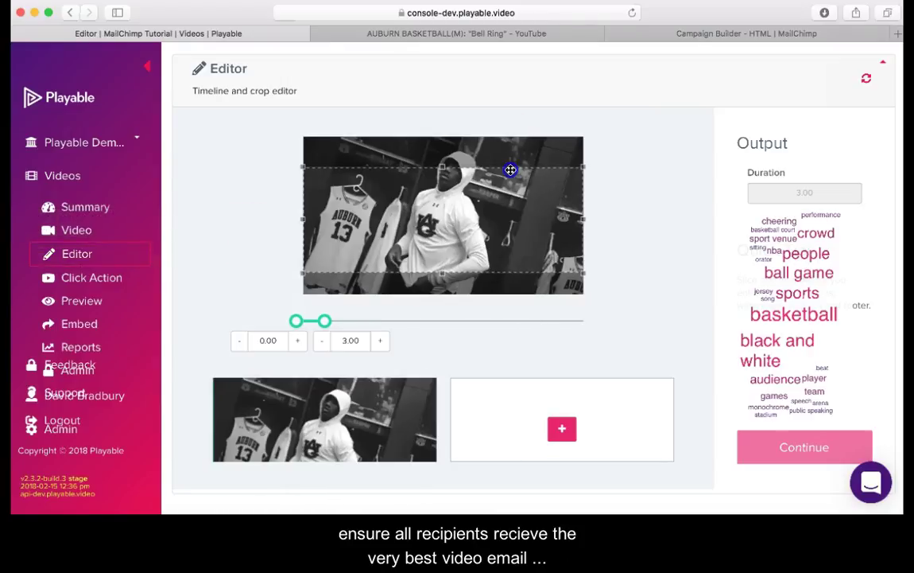
mouse_move(510, 156)
left_mouse_down()
mouse_move(507, 168)
mouse_move(503, 153)
left_mouse_up()
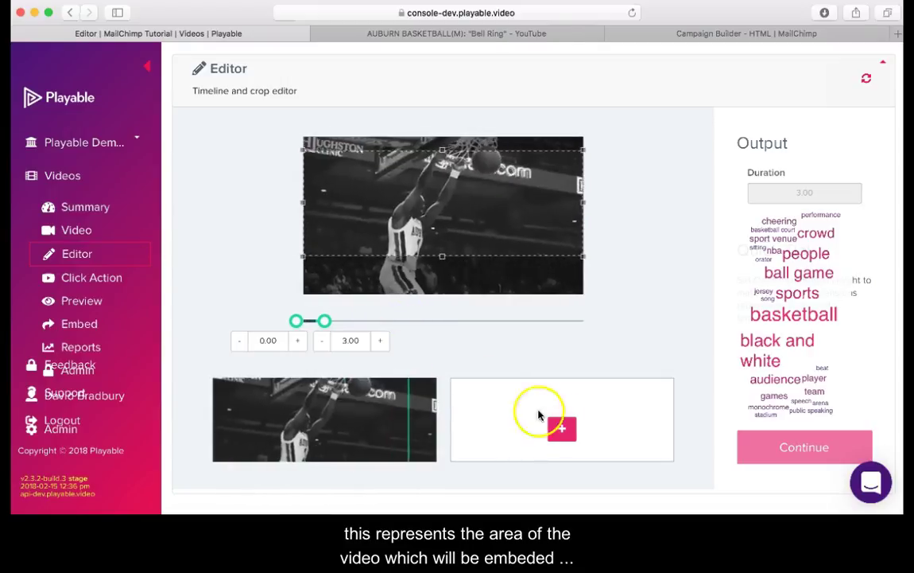
Add a second clip and trim the edit to about 9.84 seconds, then continue
left_click(562, 429)
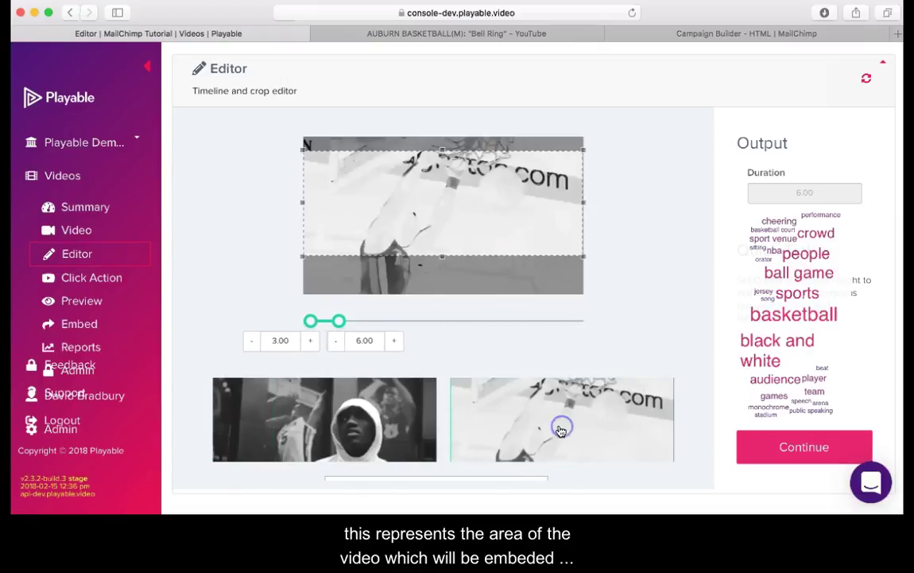
mouse_move(341, 321)
left_mouse_down()
mouse_move(531, 319)
mouse_move(491, 319)
left_mouse_up()
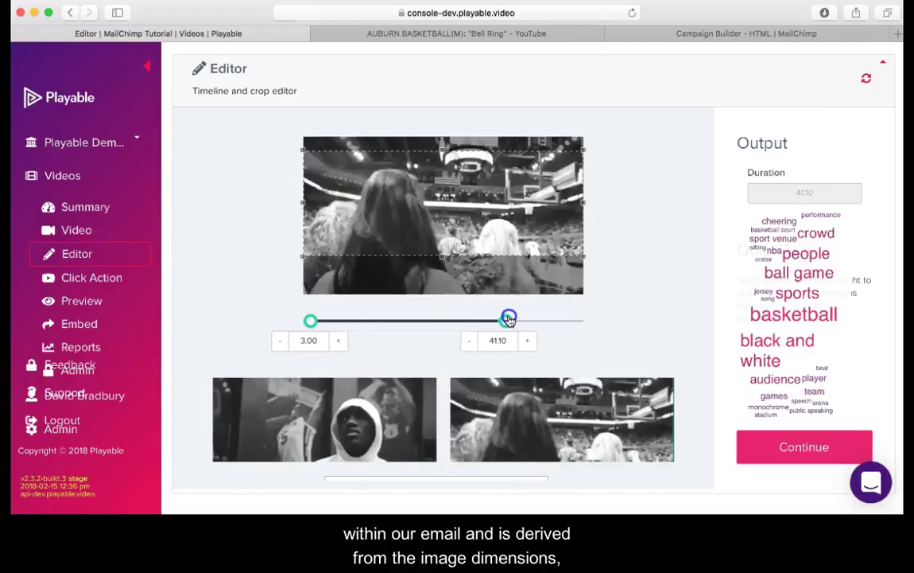
mouse_move(310, 320)
left_mouse_down()
mouse_move(467, 321)
mouse_move(441, 321)
mouse_move(448, 322)
left_mouse_up()
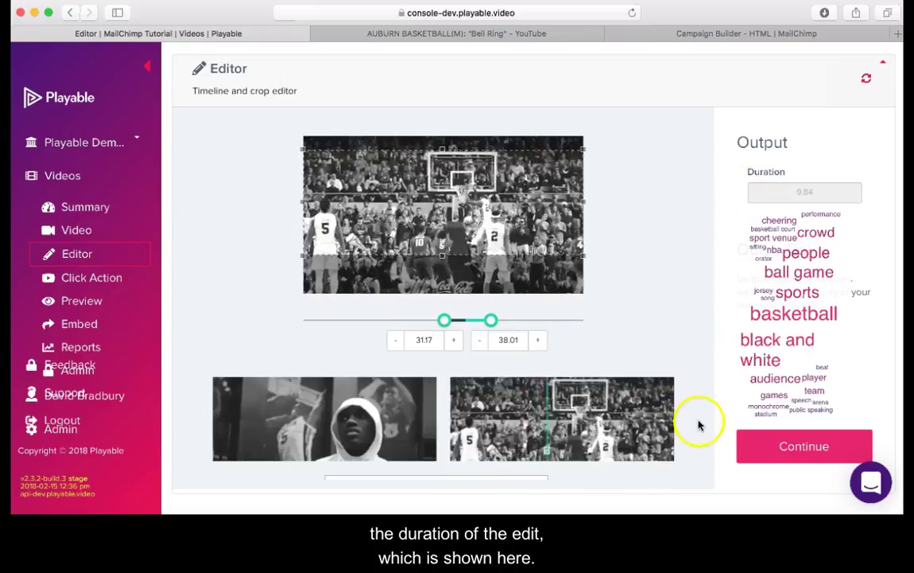
left_click(807, 447)
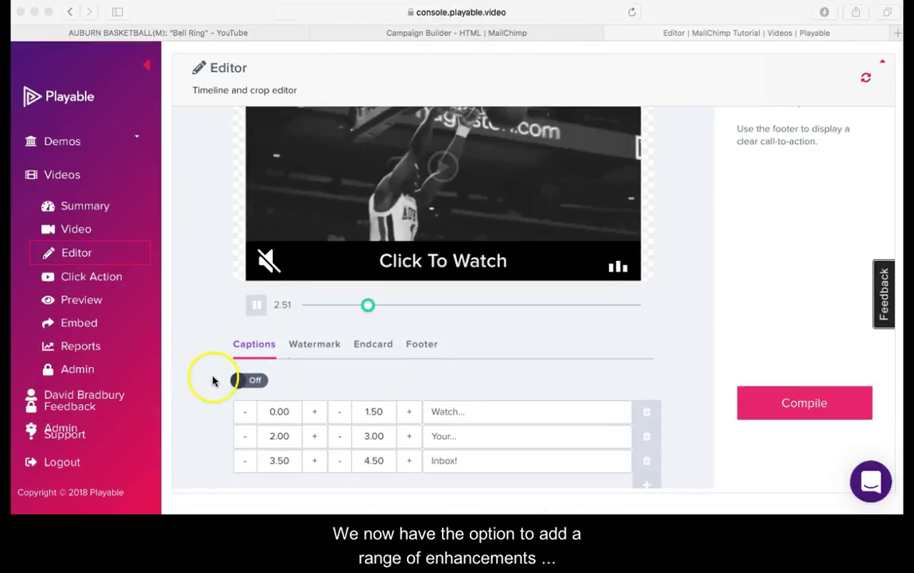
Turn captions on and switch off the play-button watermark
left_click(256, 382)
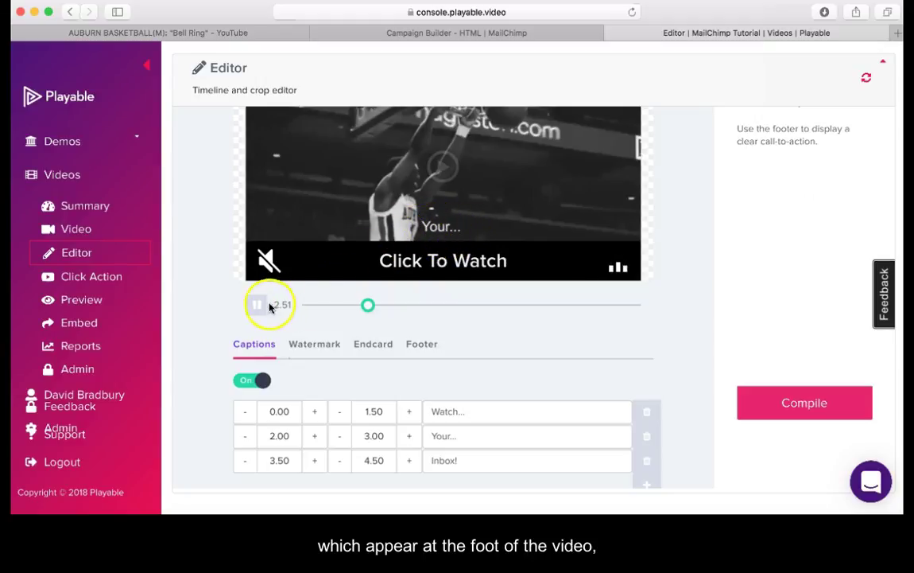
left_click(322, 351)
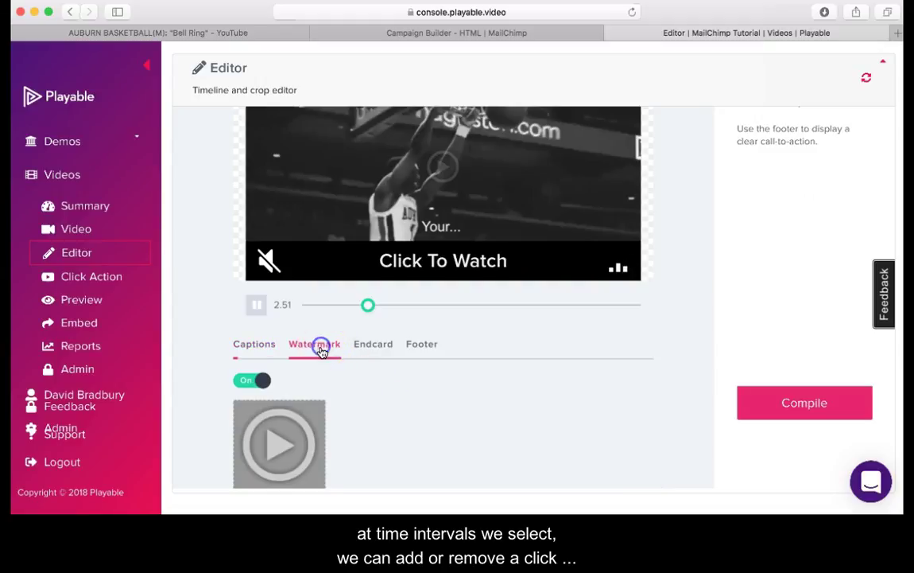
left_click(251, 383)
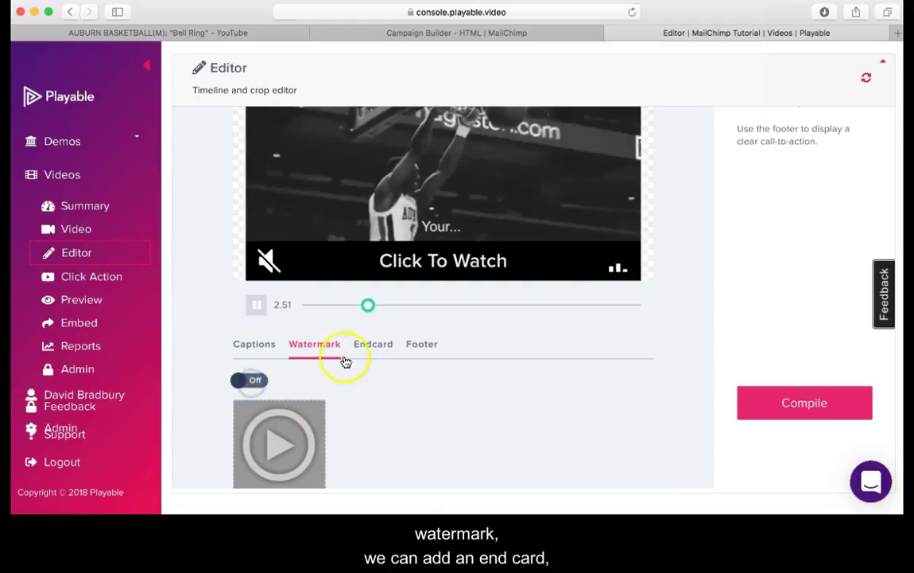
Set the endcard image to the Screen Shot 2018-01-17 at 3.32.09 PM file
left_click(373, 347)
left_click(271, 432)
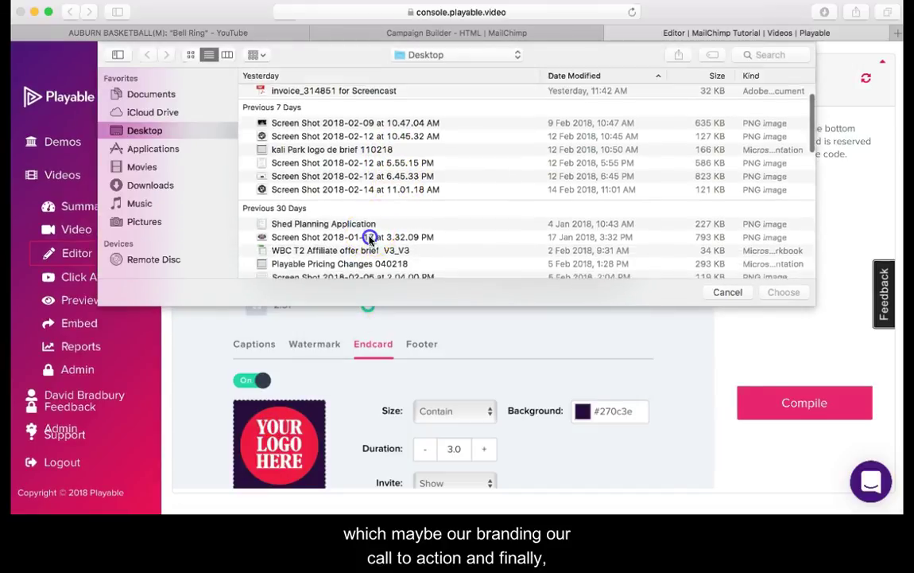
left_click(370, 241)
left_click(784, 293)
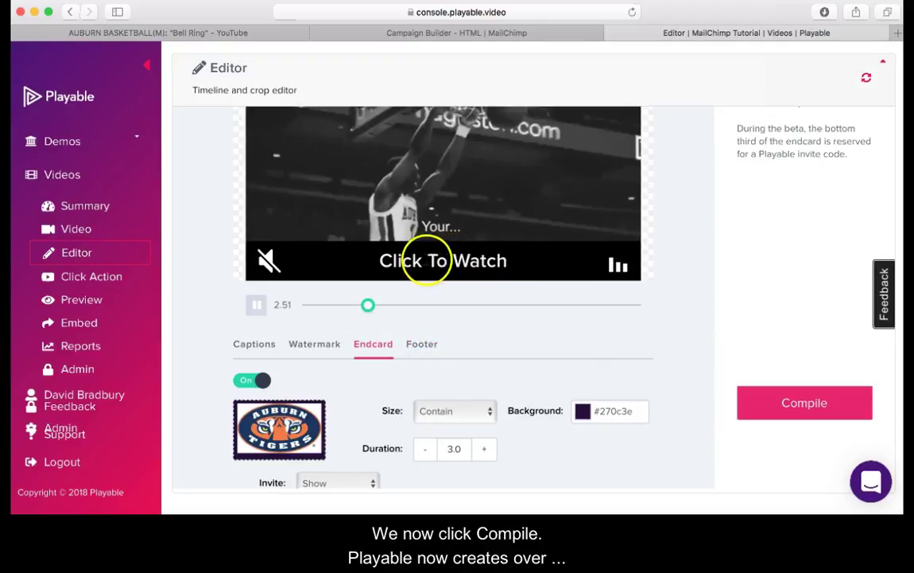
Compile the edited video and wait for the 9.87-second preview on the Summary page
left_click(805, 404)
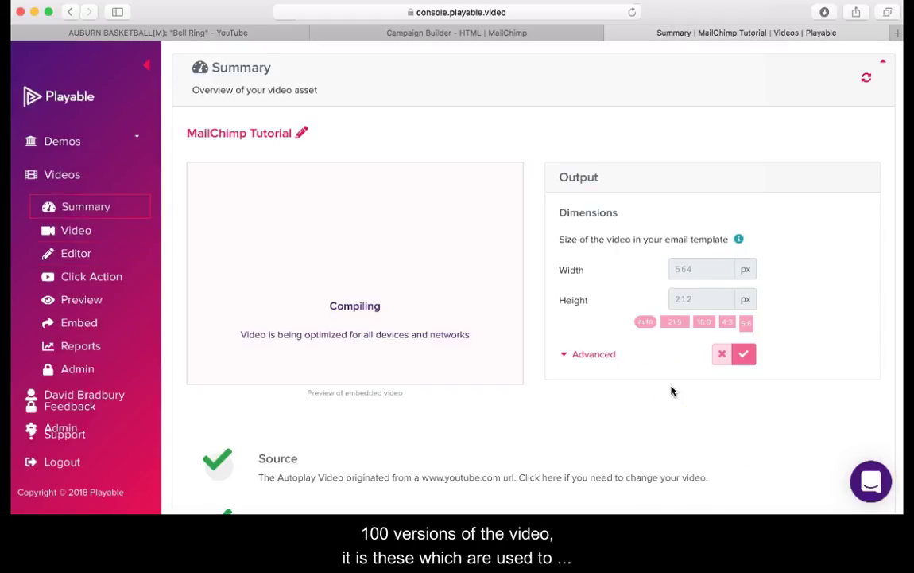
left_click(685, 389)
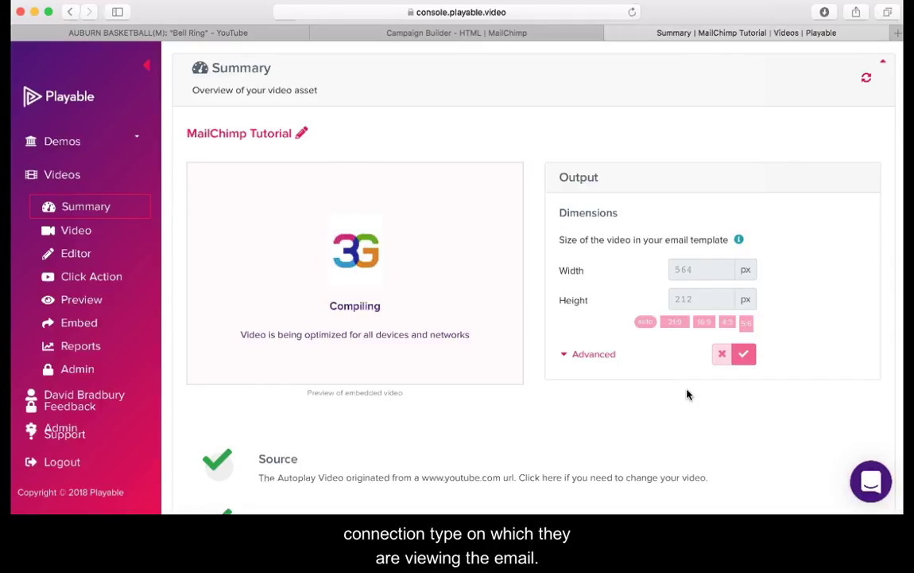
left_click(711, 470)
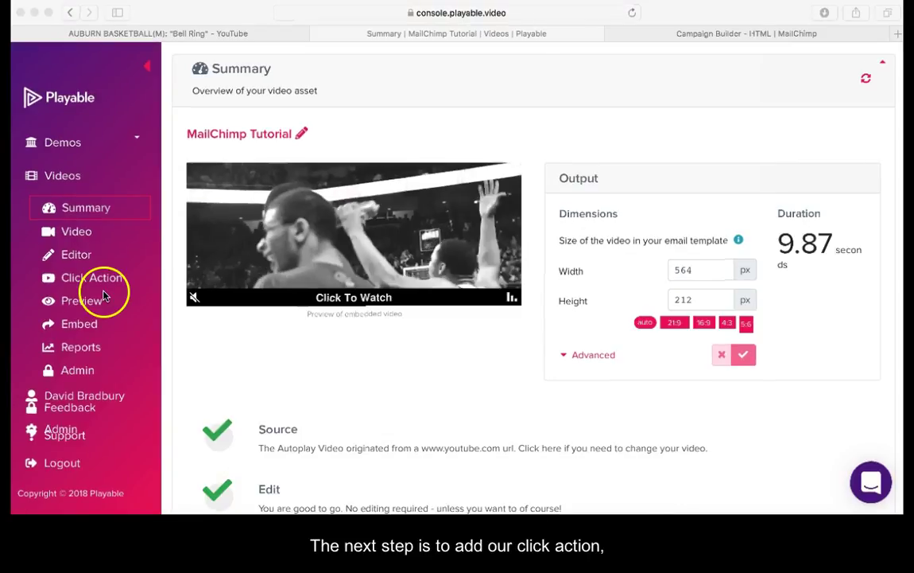
Open the Click Action settings and copy the YouTube Bell Ring video's address
left_click(93, 282)
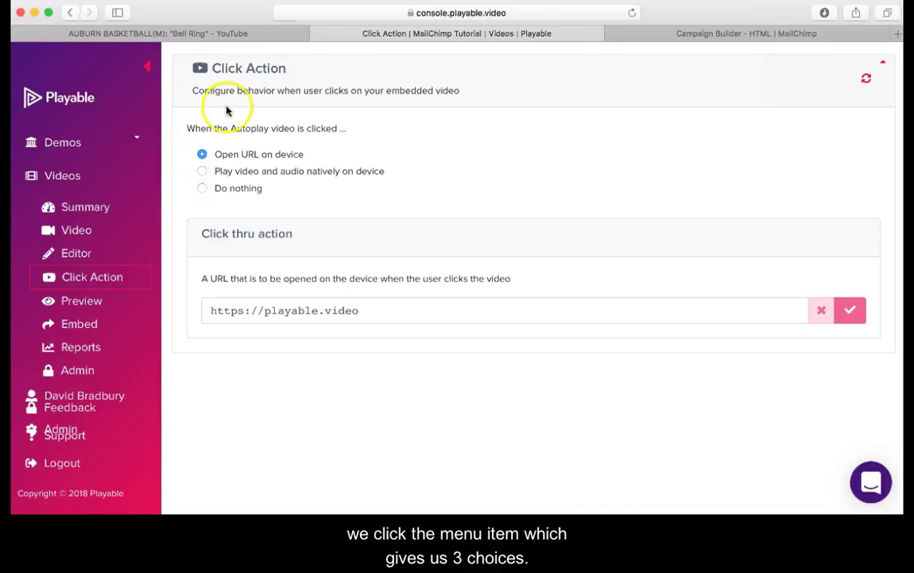
left_click(229, 35)
left_click(403, 14)
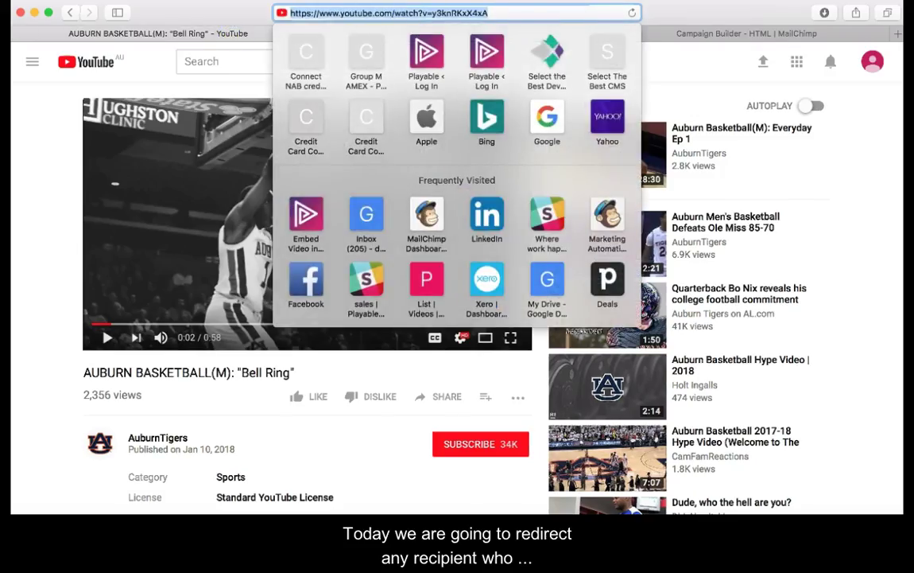
left_click(60, 1)
left_click(78, 16)
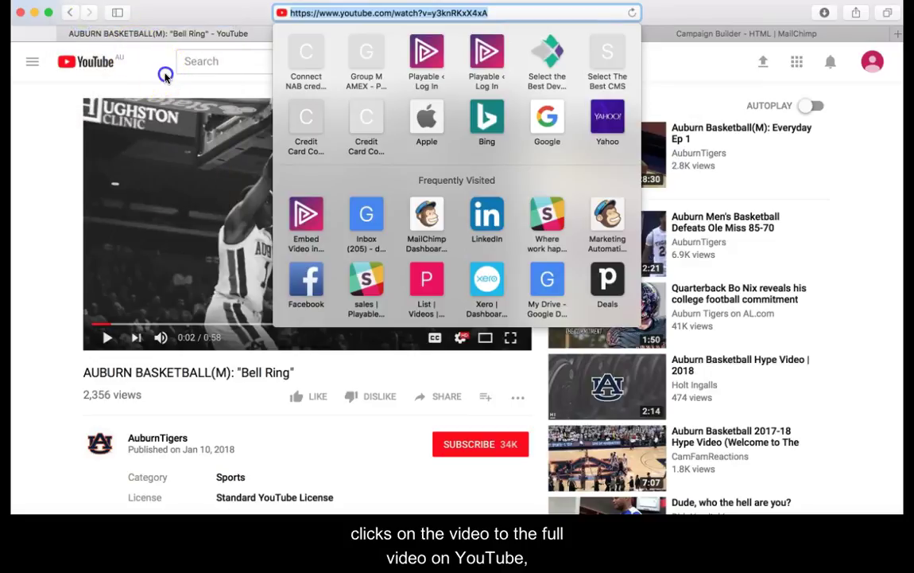
left_click(165, 75)
Replace the click-through URL with the YouTube address and save it
left_click(388, 39)
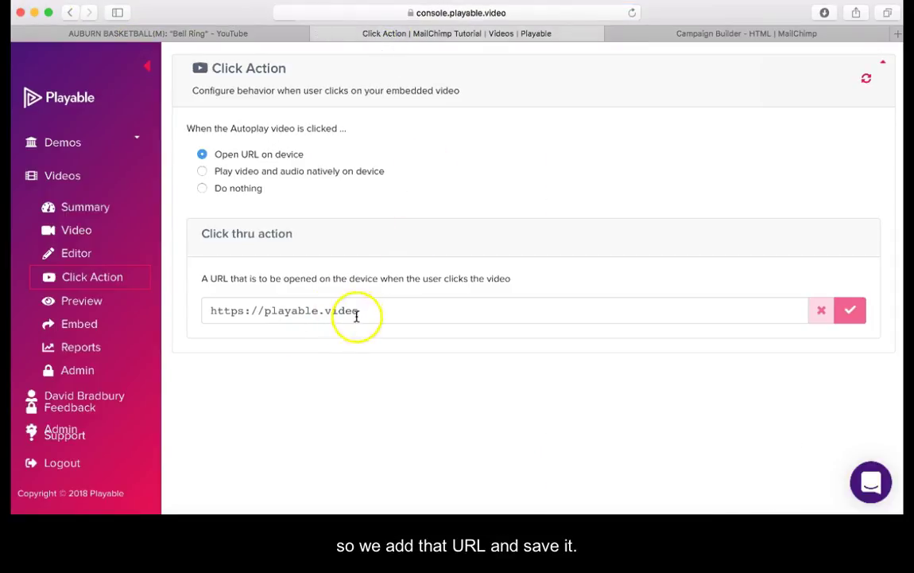
left_click_drag(358, 311, 237, 311)
key("super+v")
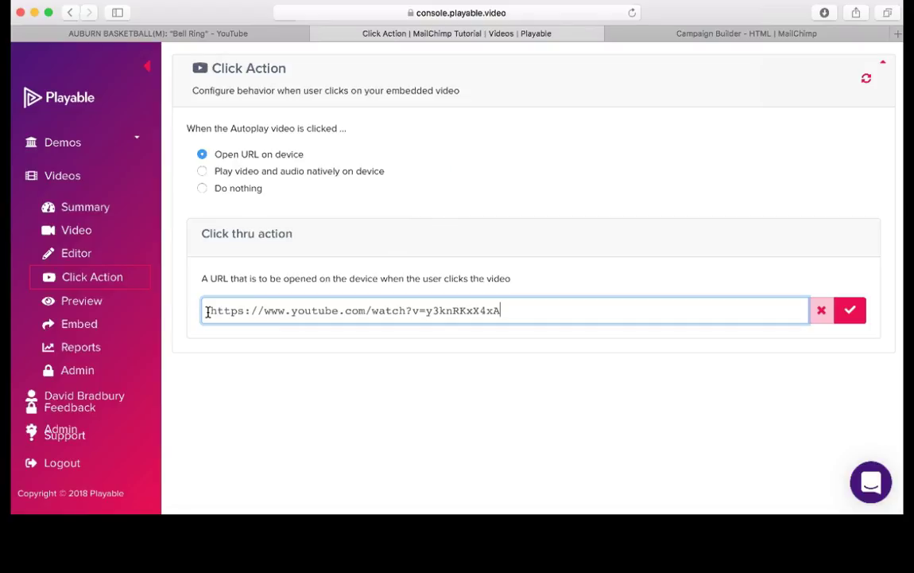
left_click(849, 309)
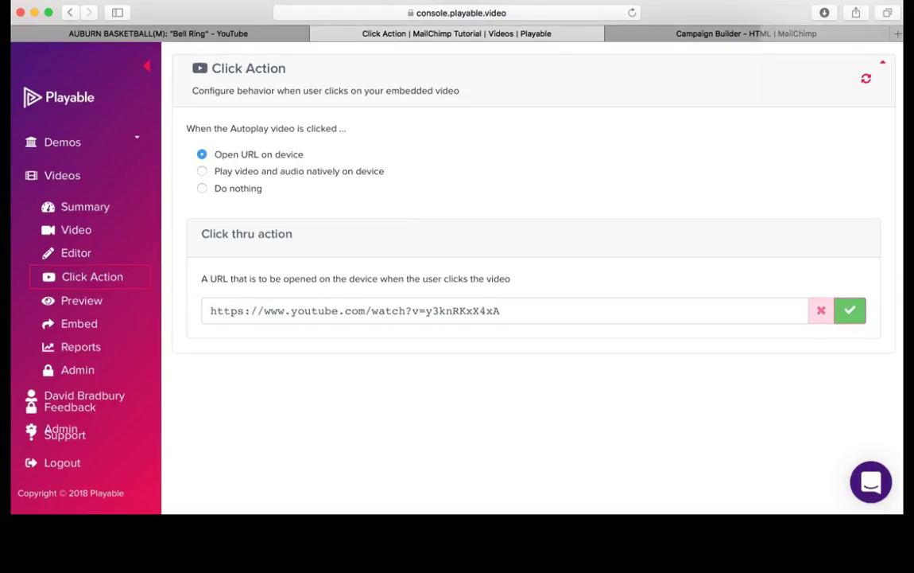
Preview the video inside the sample email, scrolling through it
left_click(76, 302)
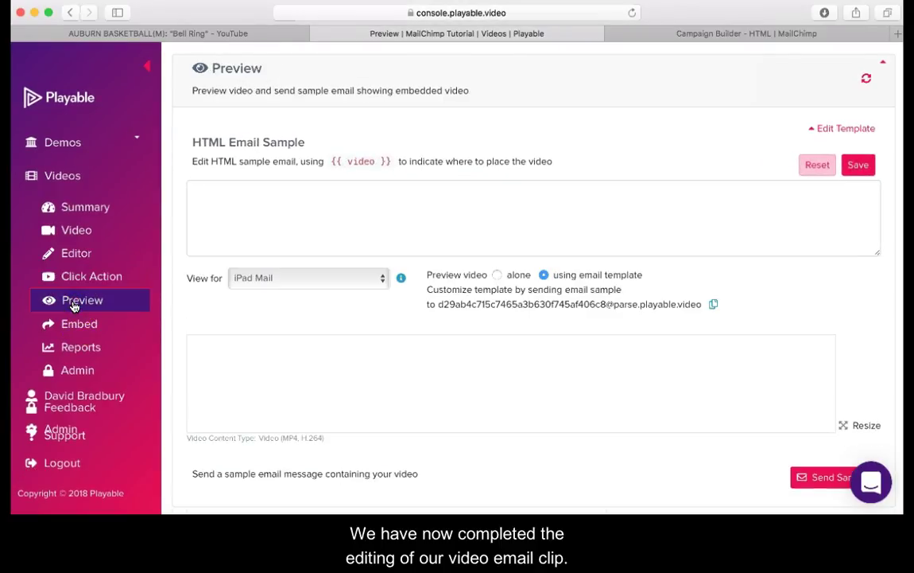
scroll(529, 384, "down", 3)
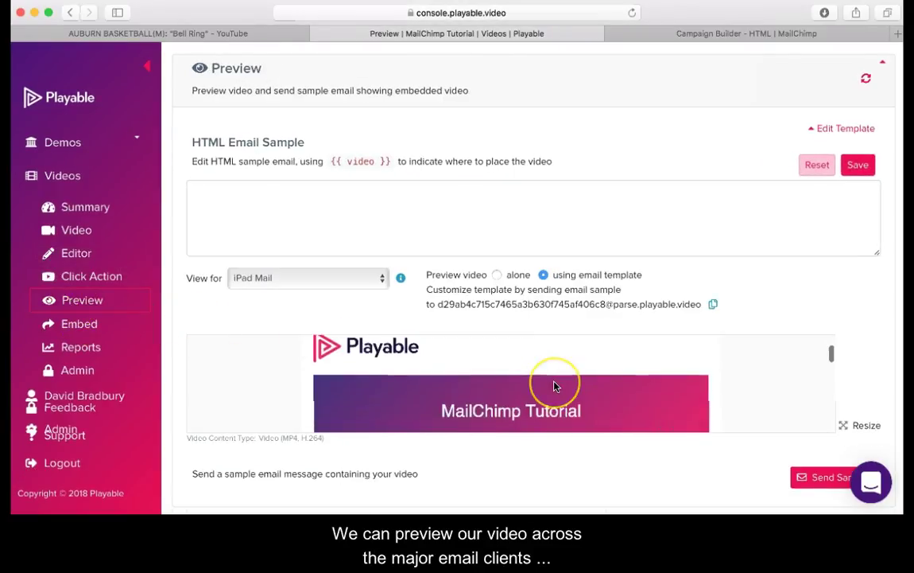
scroll(549, 383, "down", 3)
scroll(551, 384, "down", 3)
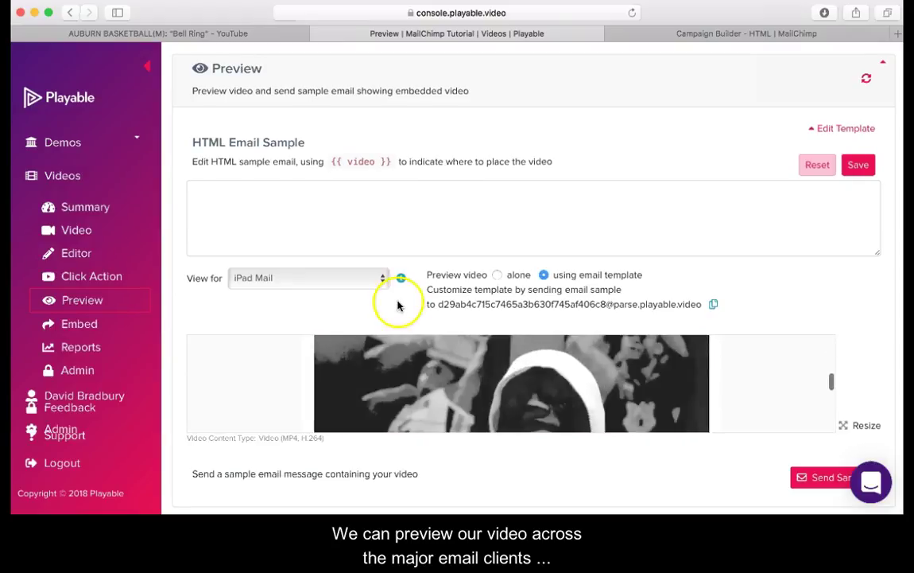
Check the View for email client list without changes, then go to the Embed page
left_click(381, 279)
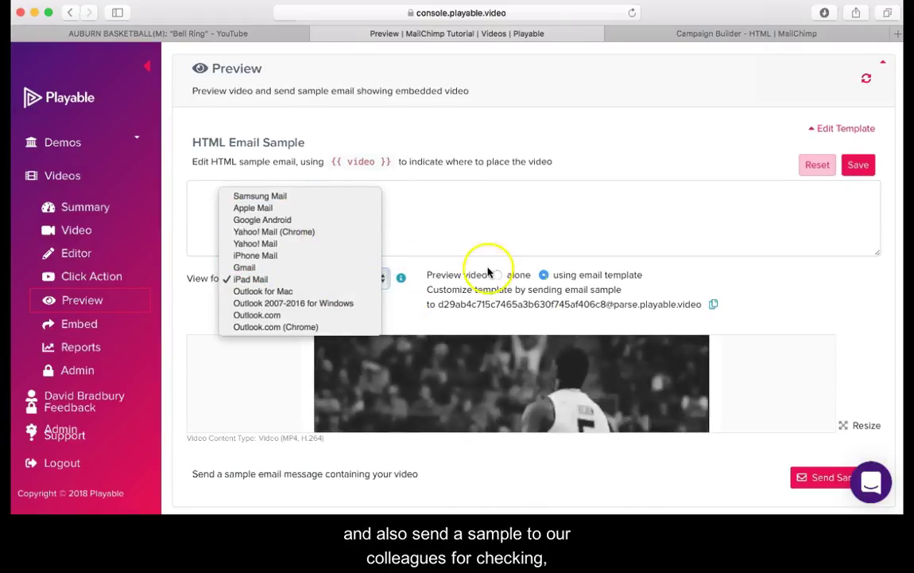
left_click(821, 478)
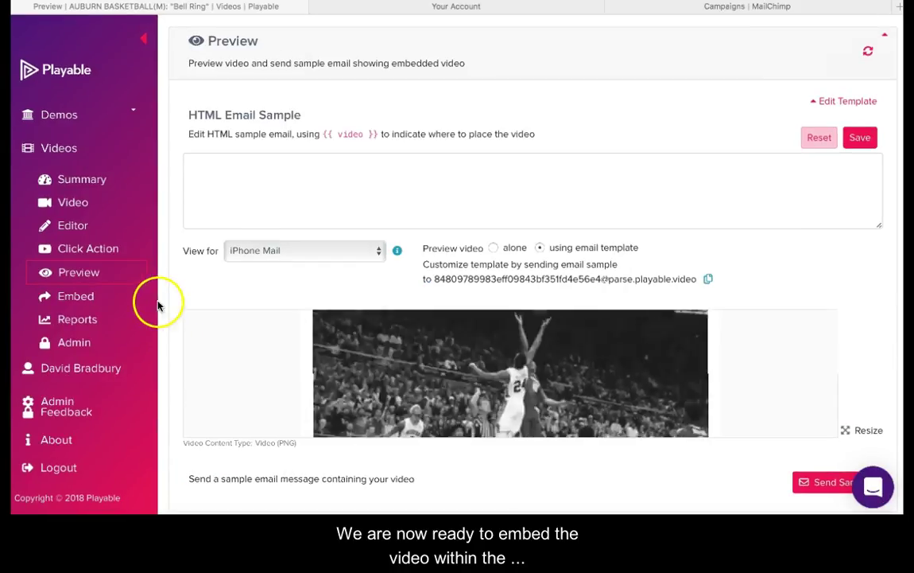
left_click(83, 300)
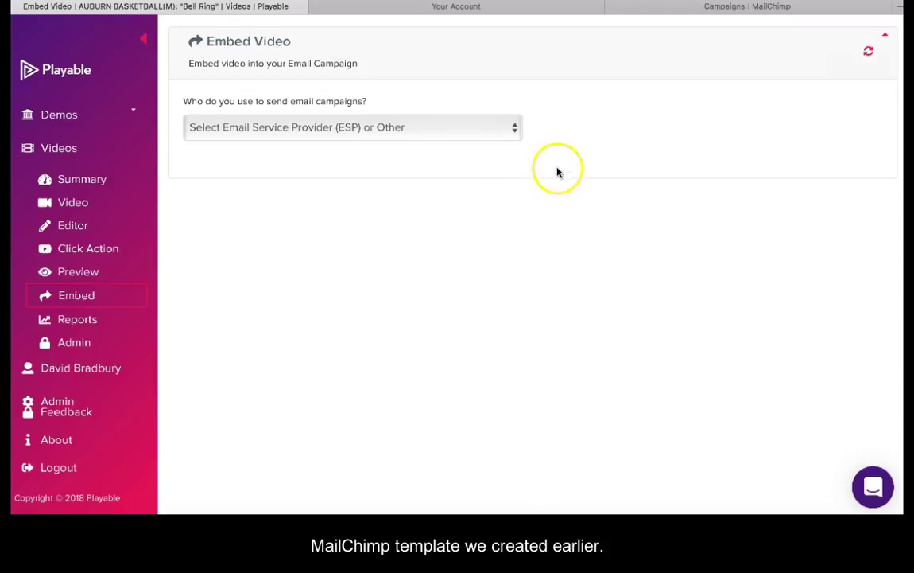
Choose MailChimp as the email provider and select the Playable Tutorial campaign
left_click(513, 132)
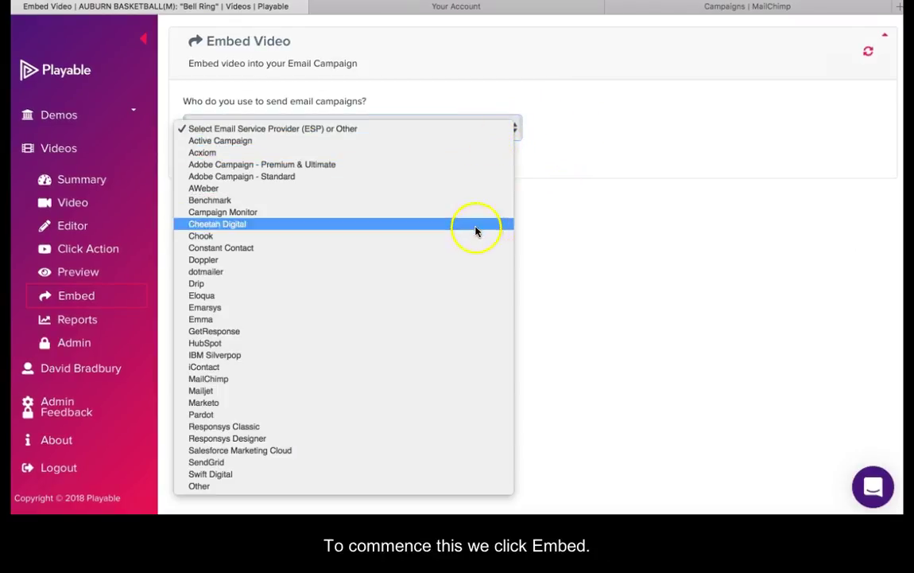
left_click(448, 378)
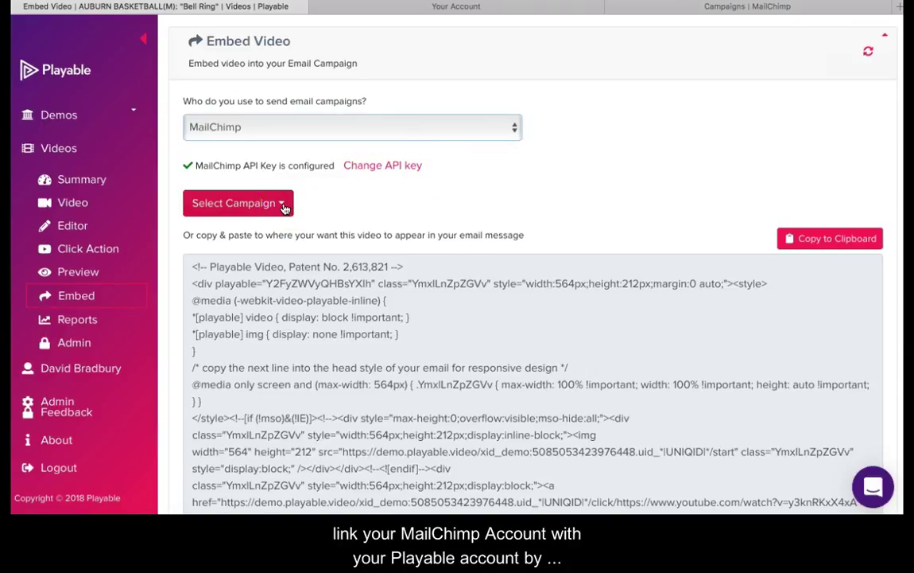
left_click(284, 208)
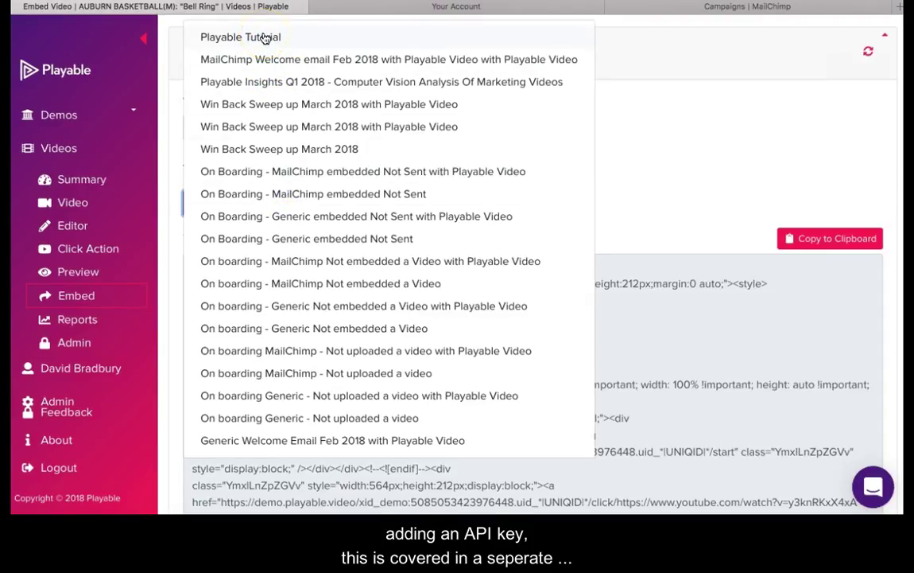
left_click(264, 64)
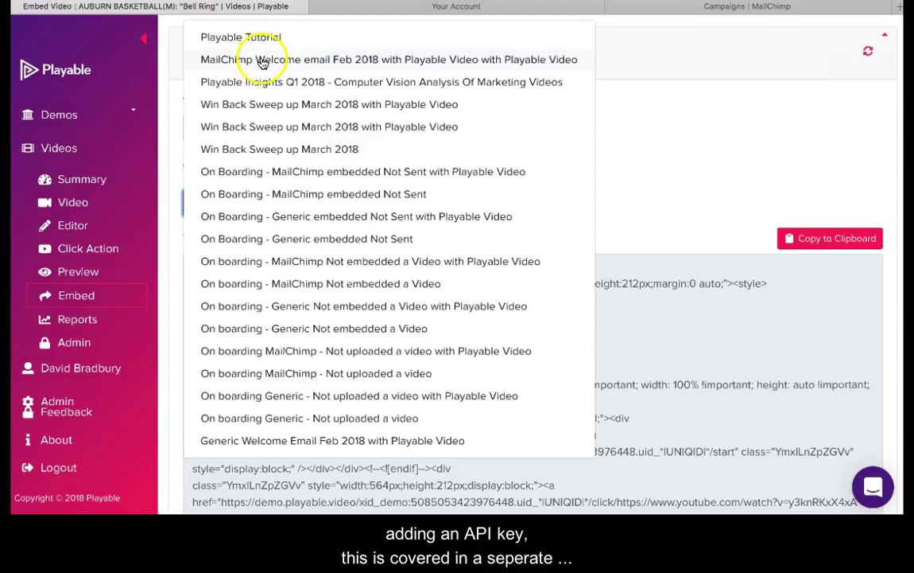
left_click(262, 40)
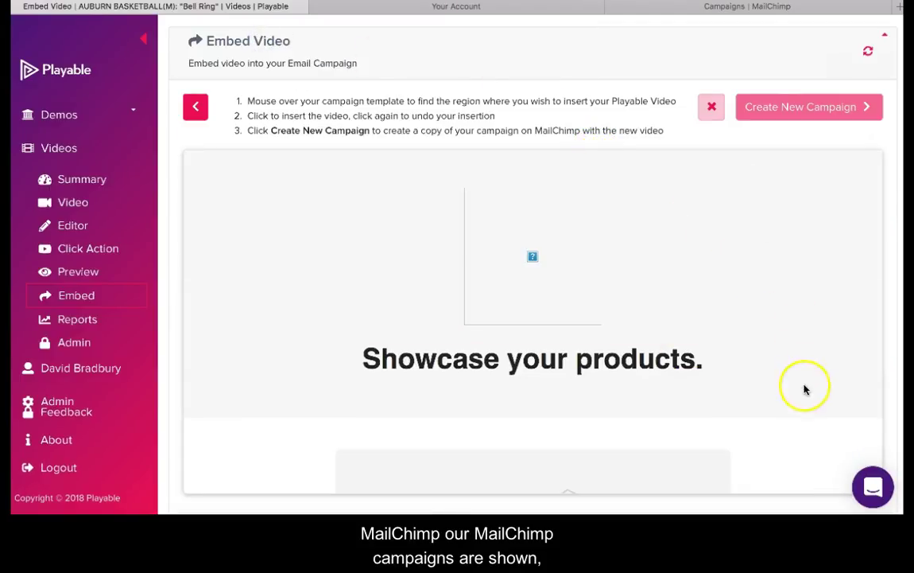
Swap the template's 'Add a photo here' image for the video and create the 'Playable Tutorial with Playable Video' campaign
scroll(782, 407, "down", 1)
scroll(782, 405, "down", 2)
scroll(782, 404, "down", 2)
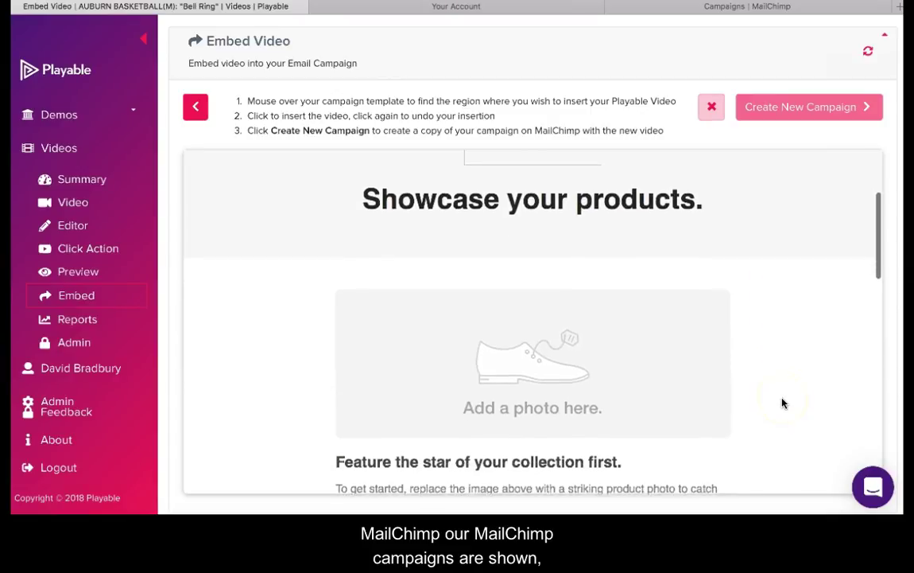
scroll(783, 403, "down", 1)
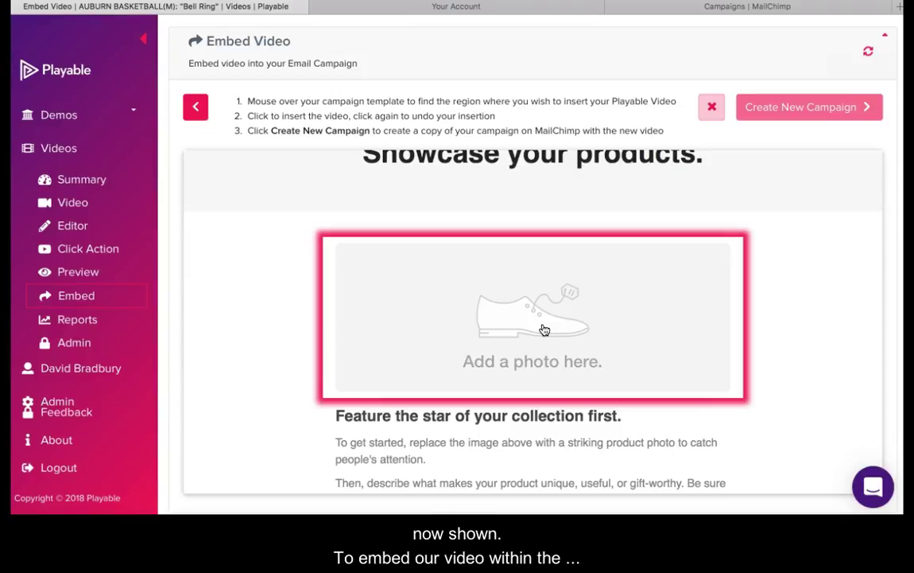
left_click(543, 327)
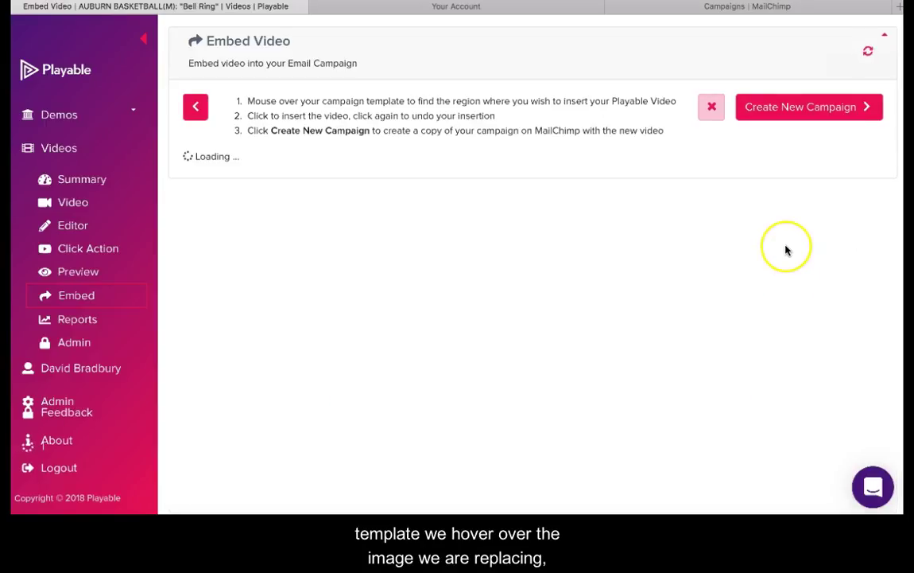
left_click(785, 228)
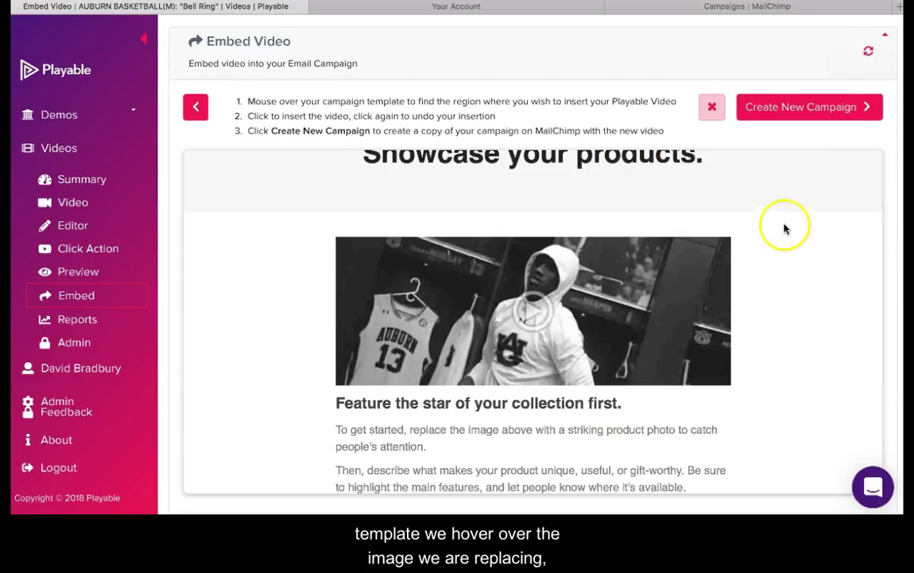
left_click(782, 109)
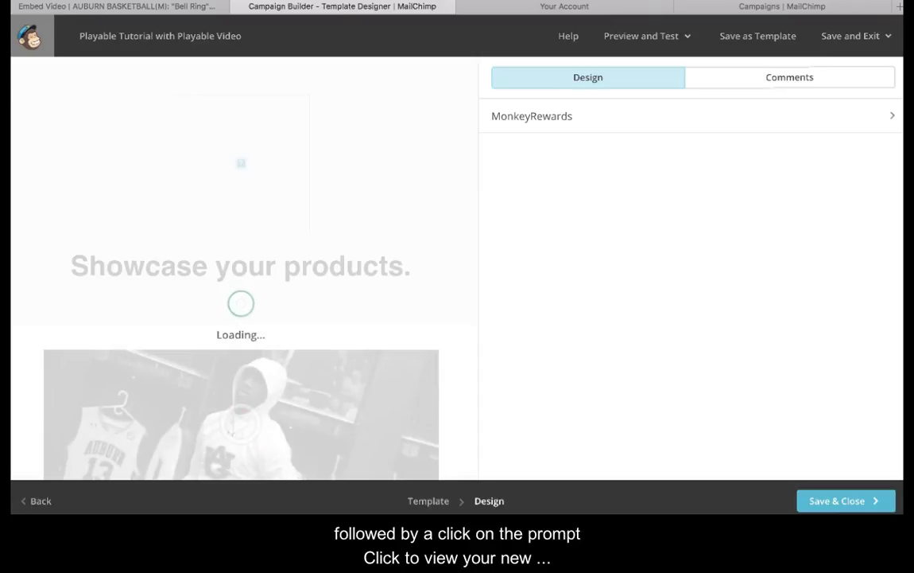
Scroll to the embedded Playable clip in the campaign and show the Preview and Test options
scroll(66, 95, "down", 5)
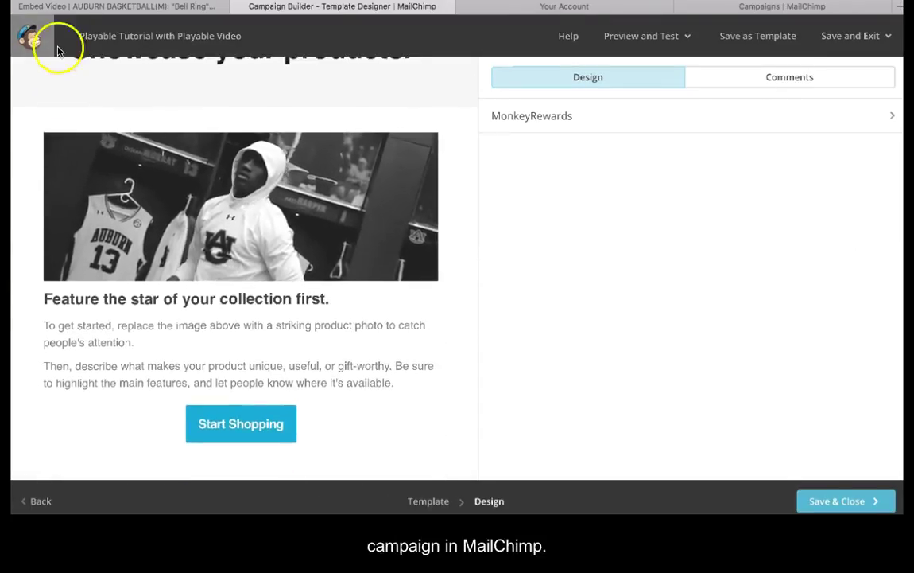
scroll(238, 238, "down", 1)
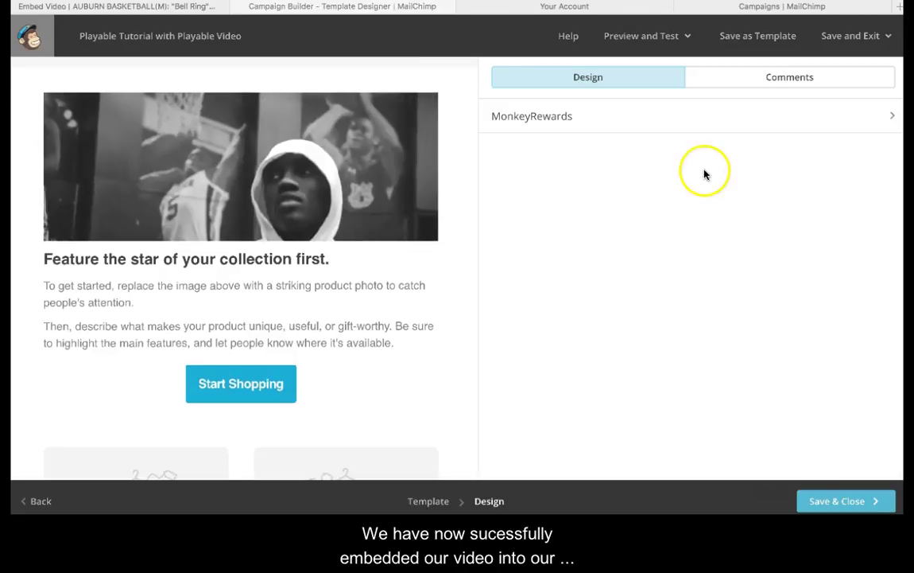
left_click(688, 38)
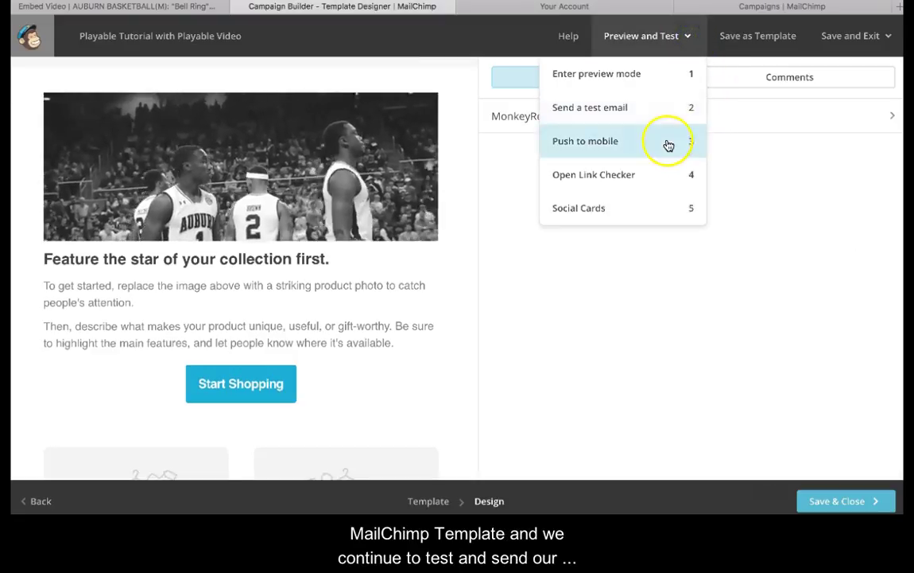